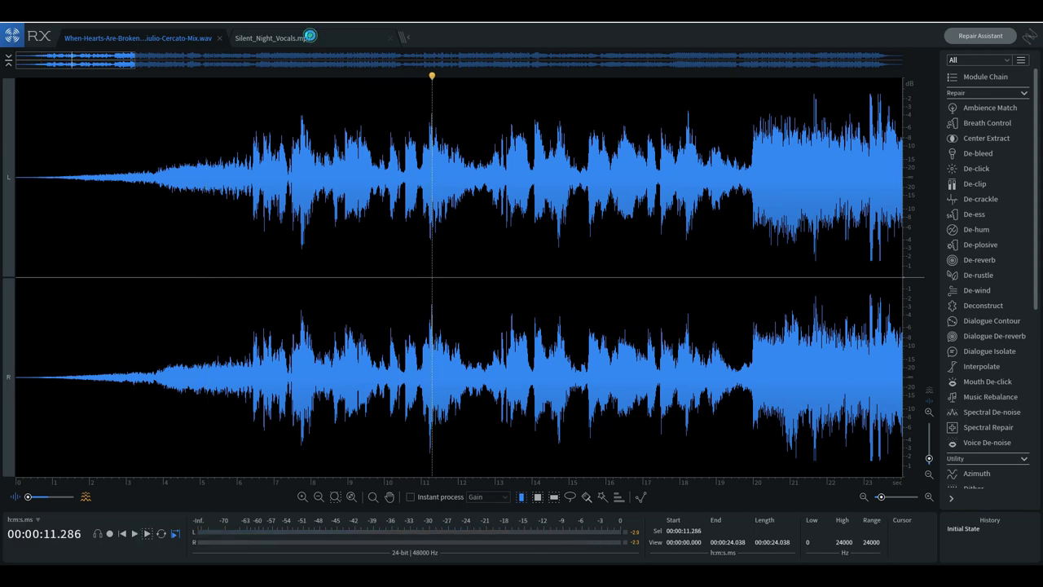
- Switch to Silent_Night_Vocals.mp3 and listen to the original vocal mix from the 15-second mark
{"action": "left_click", "coordinate": [311, 40]}
{"action": "scroll", "coordinate": [92, 177], "scroll_direction": "up", "scroll_amount": 4}
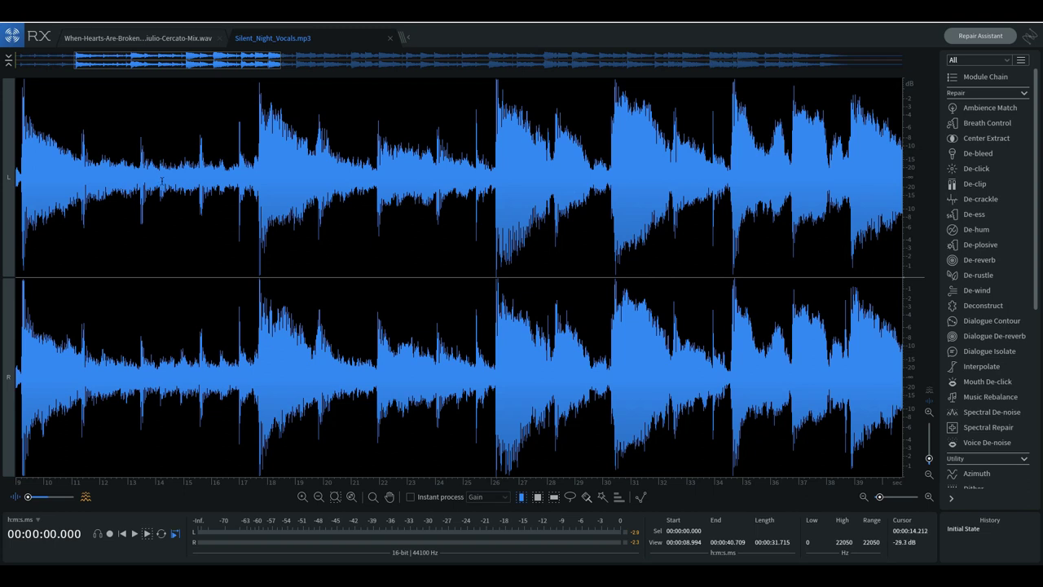
{"action": "left_click", "coordinate": [181, 144]}
{"action": "key", "text": "space"}
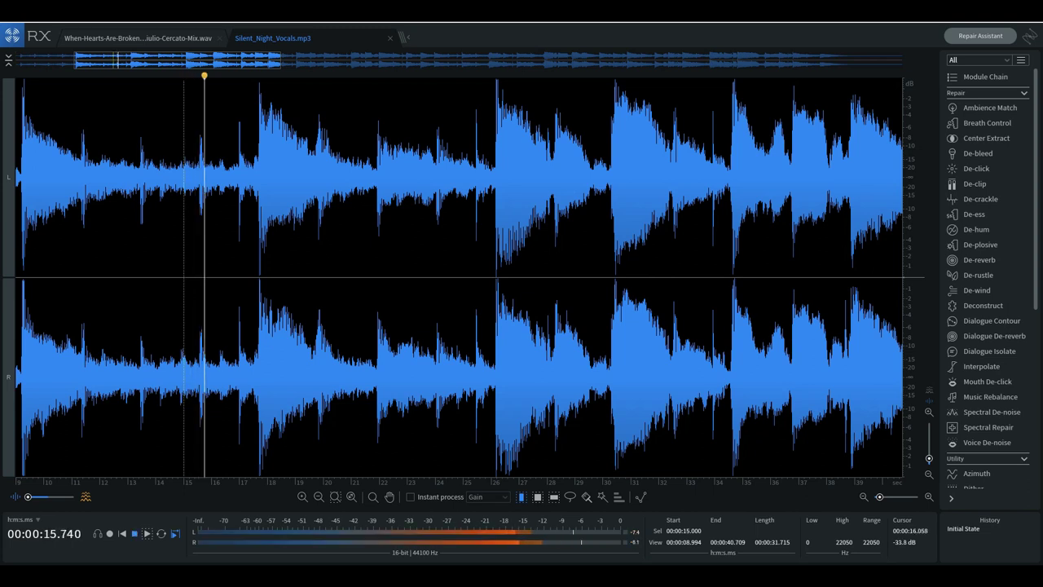
{"action": "scroll", "coordinate": [268, 147], "scroll_direction": "down", "scroll_amount": 2}
{"action": "left_click", "coordinate": [366, 167]}
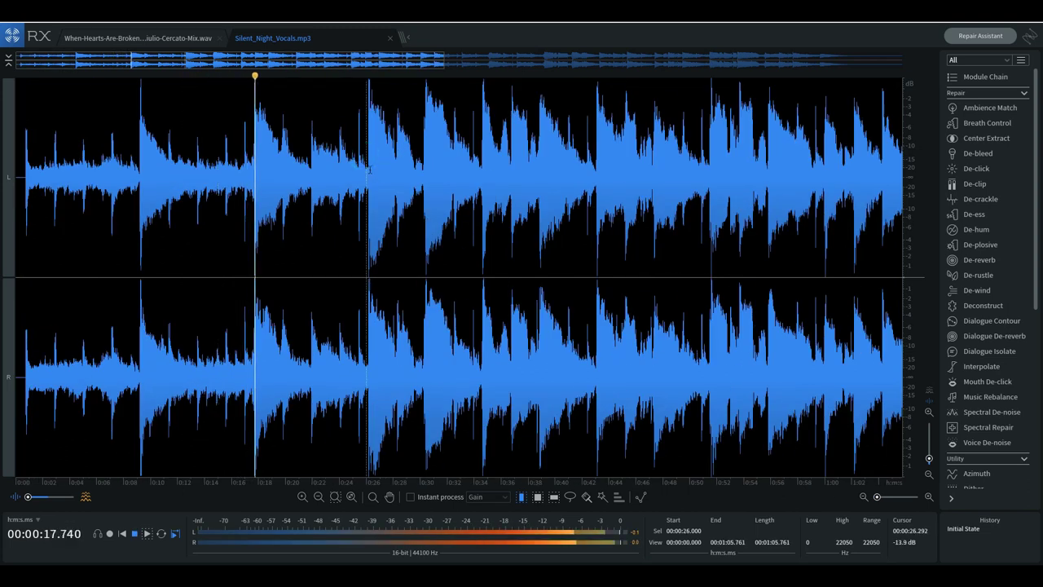
{"action": "scroll", "coordinate": [156, 186], "scroll_direction": "down", "scroll_amount": 1}
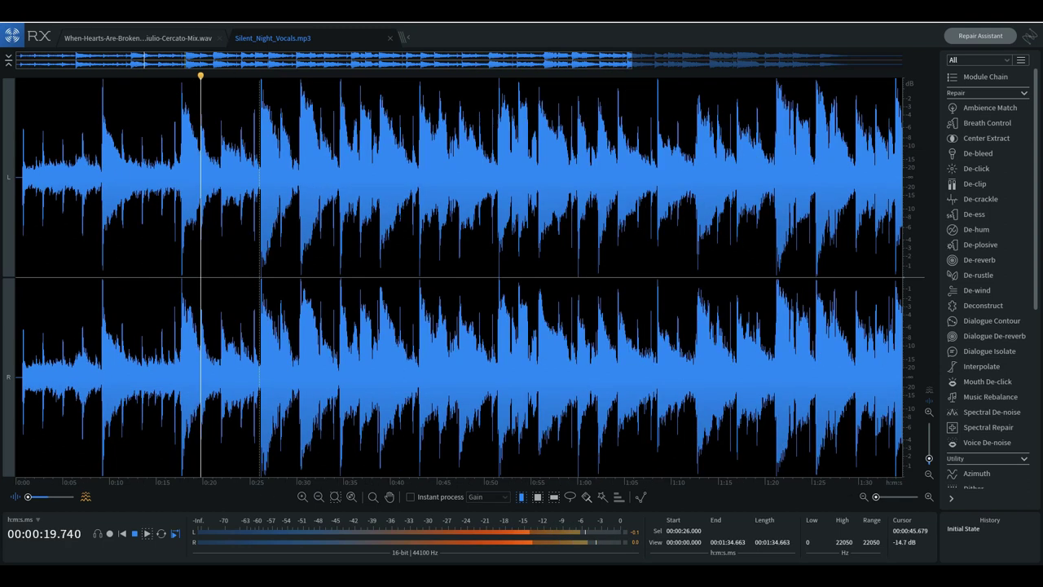
{"action": "scroll", "coordinate": [156, 186], "scroll_direction": "down", "scroll_amount": 1}
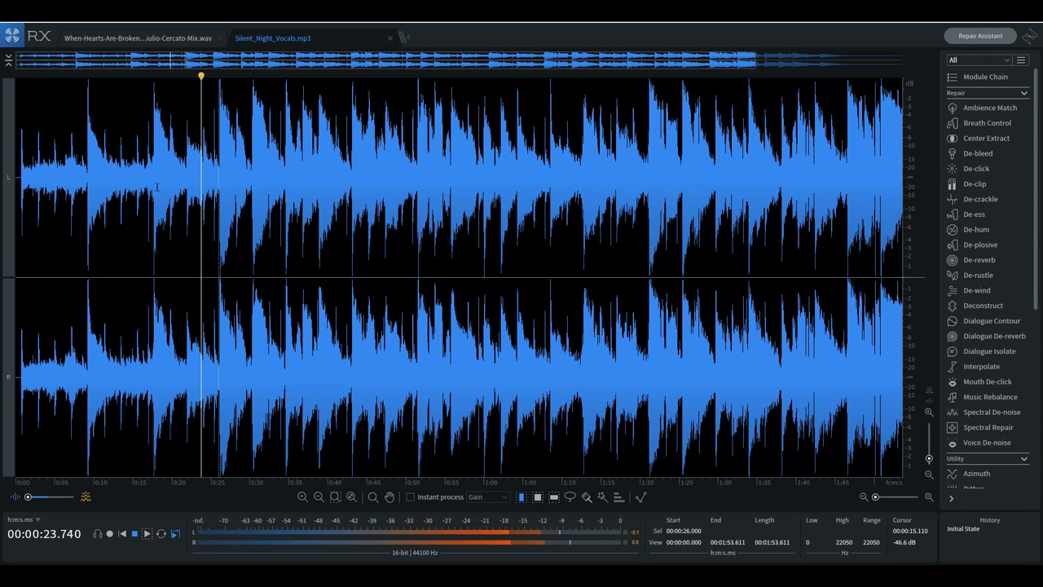
- Play a short passage of the When-Hearts-Are-Broken mix from the 6-second mark and return the playhead to about 5.7 seconds
{"action": "left_click", "coordinate": [221, 208]}
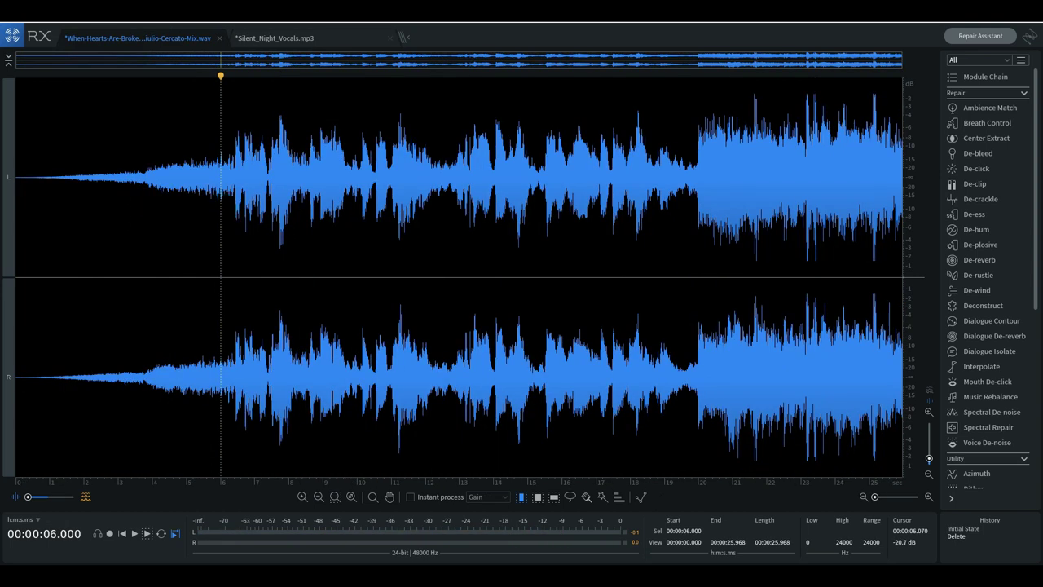
{"action": "key", "text": "space"}
{"action": "key", "text": "space"}
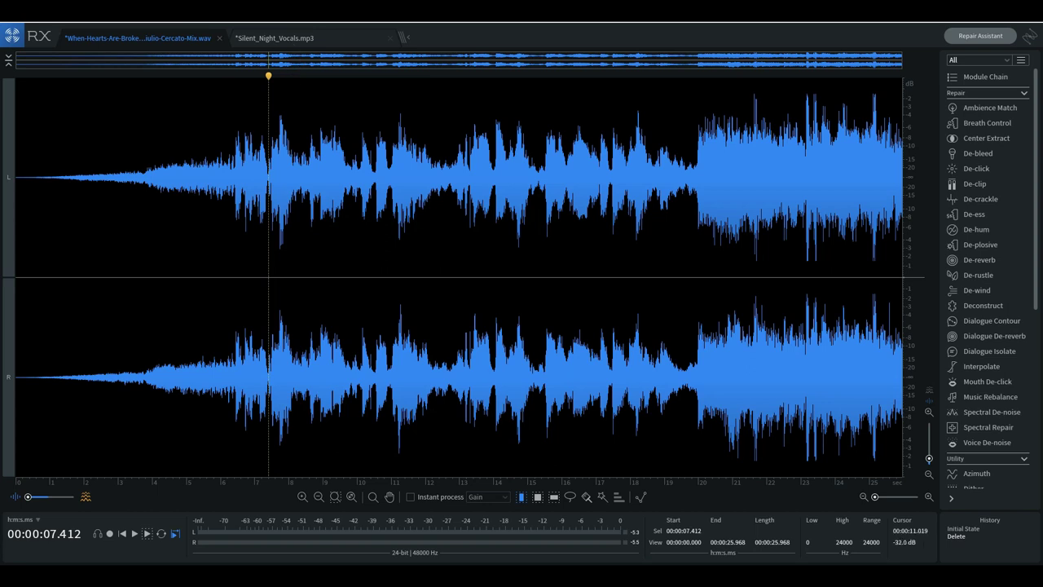
{"action": "left_click", "coordinate": [211, 222]}
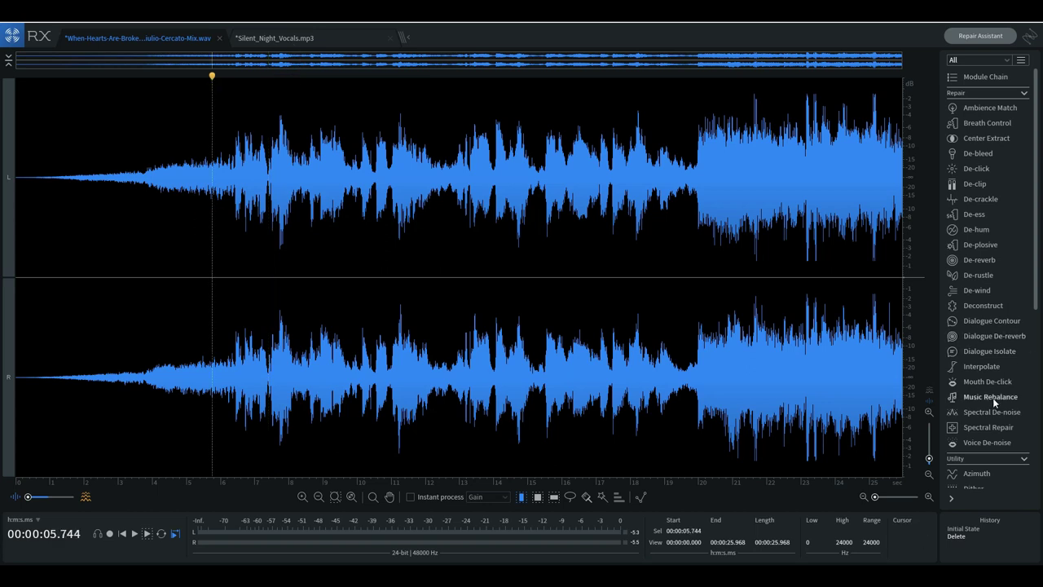
- Open Music Rebalance with Bass, Percussion and Other gains at 0, Voice gain at -Inf and Voice sensitivity at 0.0
{"action": "left_click", "coordinate": [972, 397]}
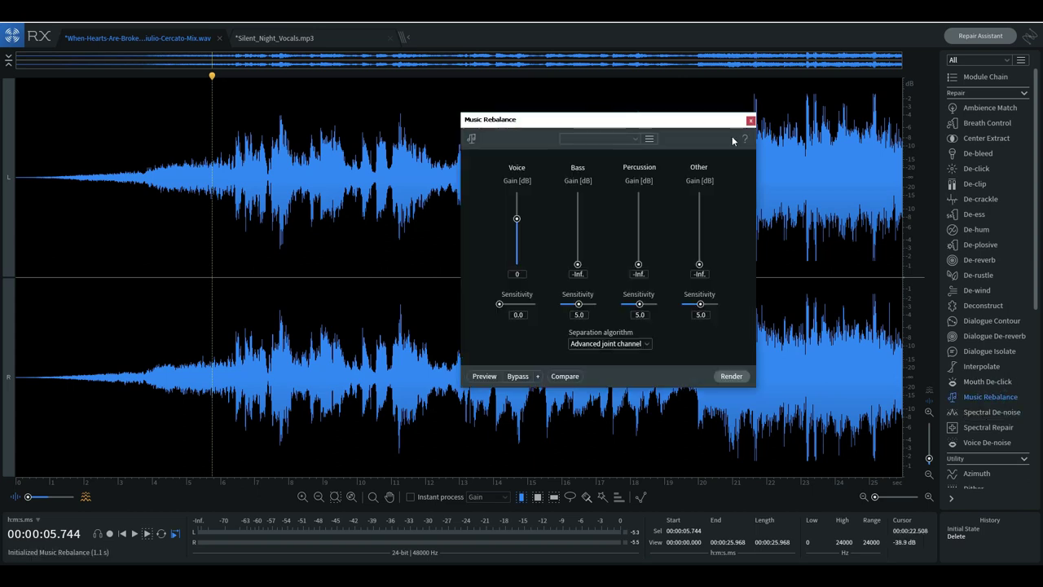
{"action": "left_click", "coordinate": [578, 266], "text": "alt"}
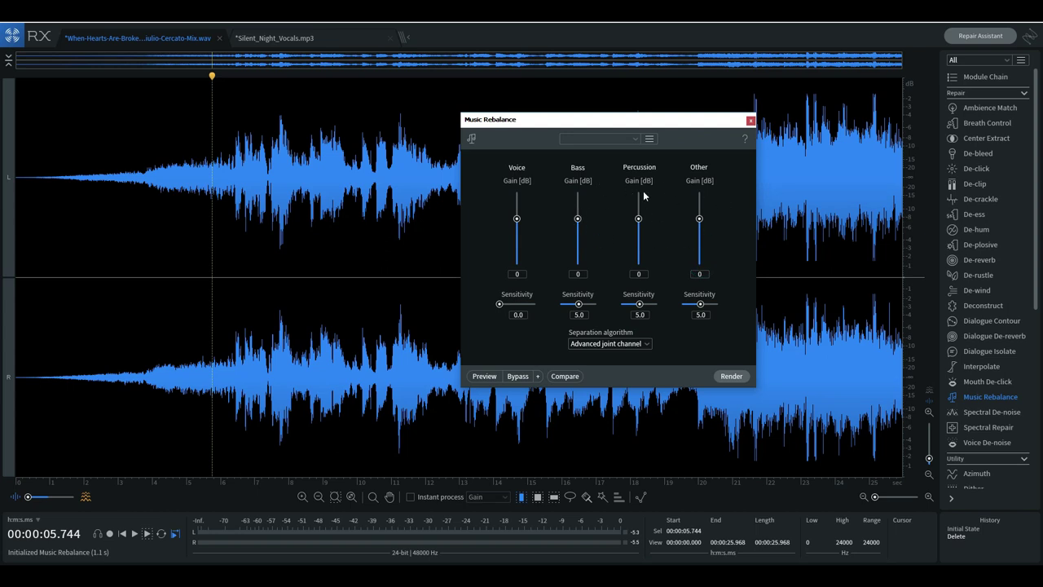
{"action": "left_click", "coordinate": [518, 217]}
{"action": "left_click_drag", "start_coordinate": [536, 305], "coordinate": [492, 307]}
- Preview the voice removal from about 3.9 seconds and render Music Rebalance on the When-Hearts-Are-Broken mix
{"action": "left_click", "coordinate": [148, 191]}
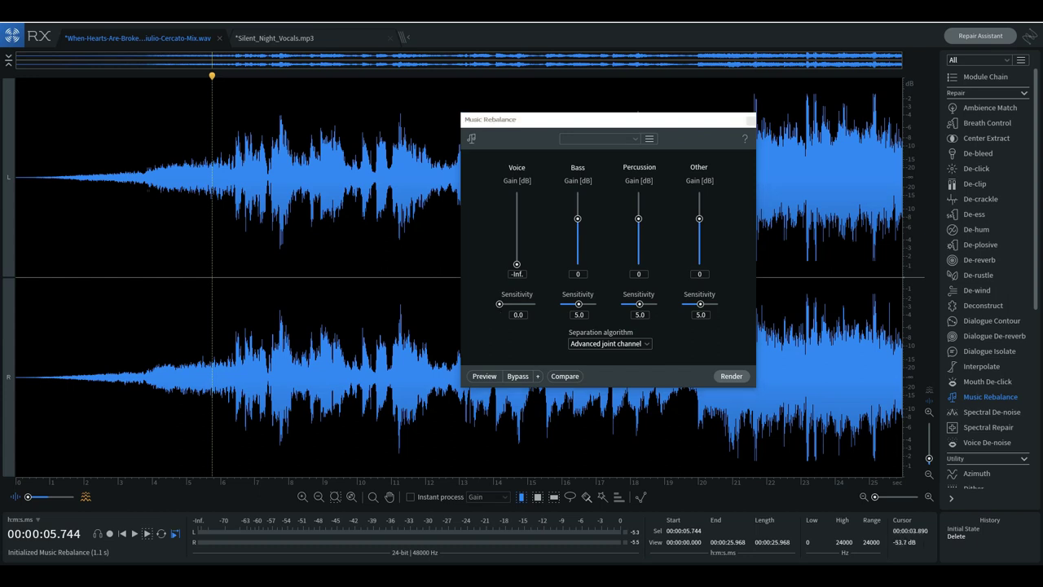
{"action": "left_click", "coordinate": [484, 376]}
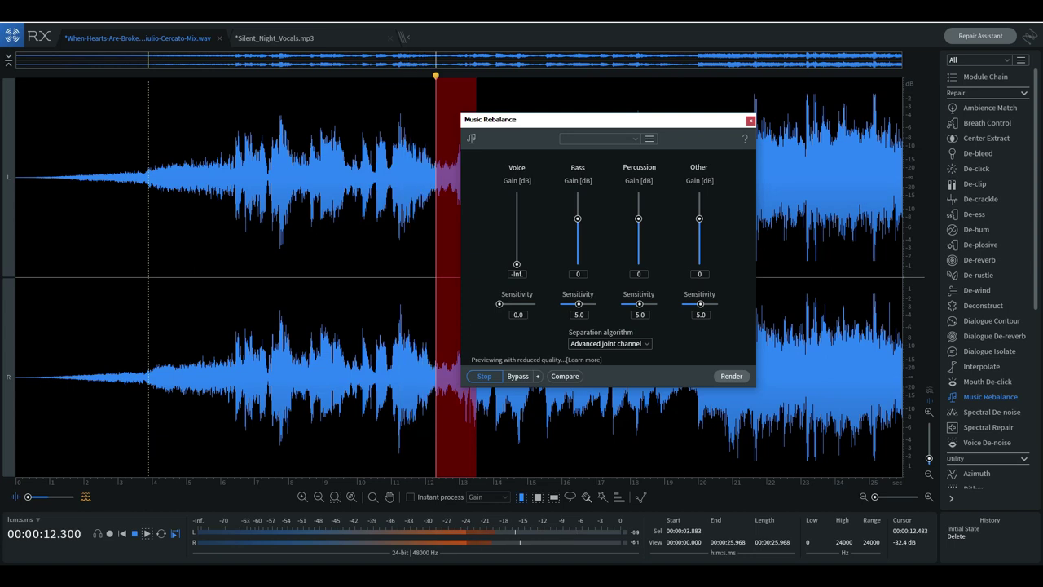
{"action": "left_click_drag", "start_coordinate": [530, 120], "coordinate": [758, 177]}
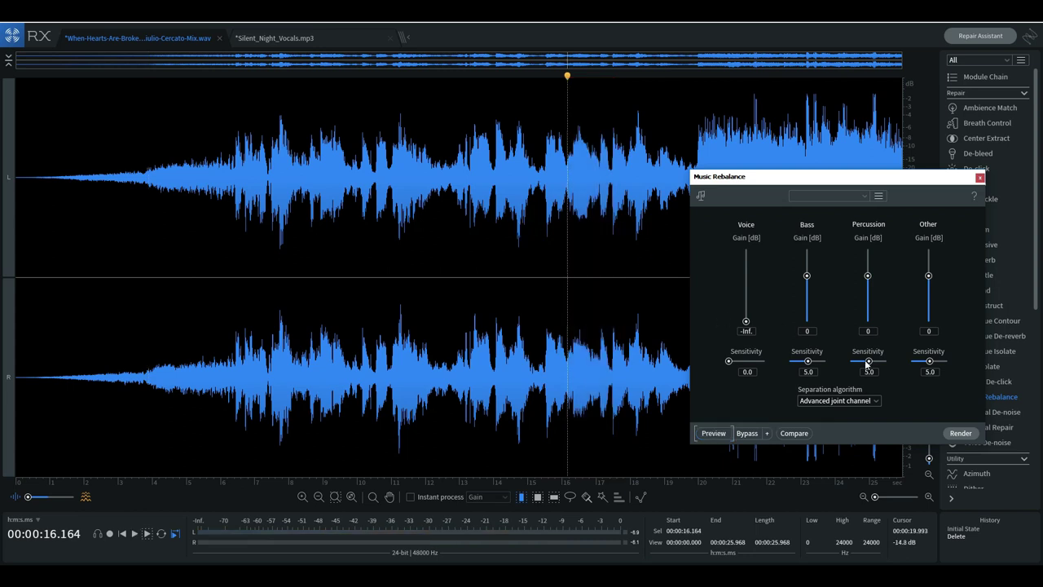
{"action": "left_click", "coordinate": [960, 434]}
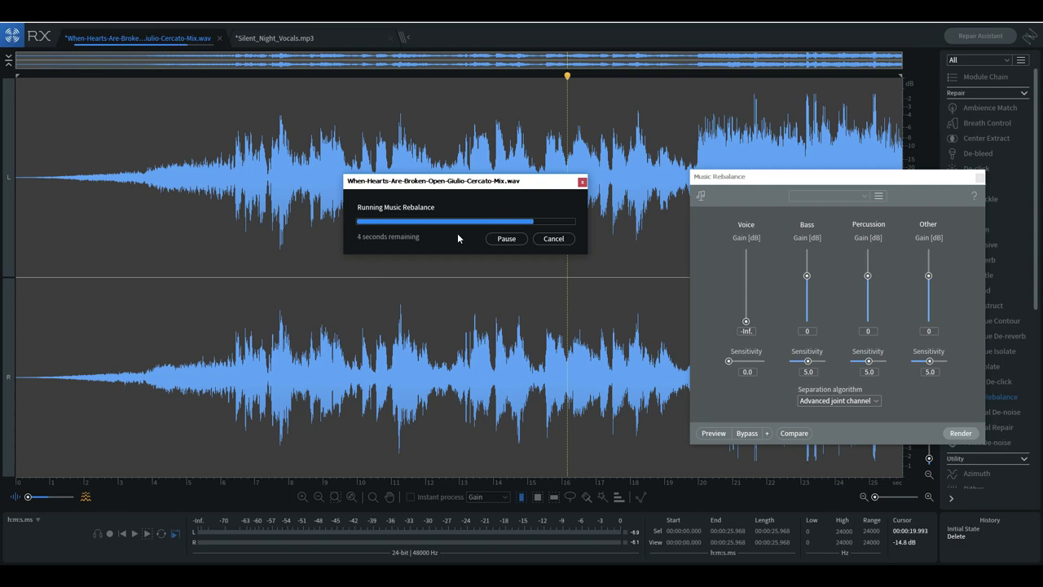
- Listen to the rendered When-Hearts-Are-Broken instrumental from the 3-second mark and close Music Rebalance
{"action": "left_click", "coordinate": [214, 201]}
{"action": "left_click", "coordinate": [162, 192]}
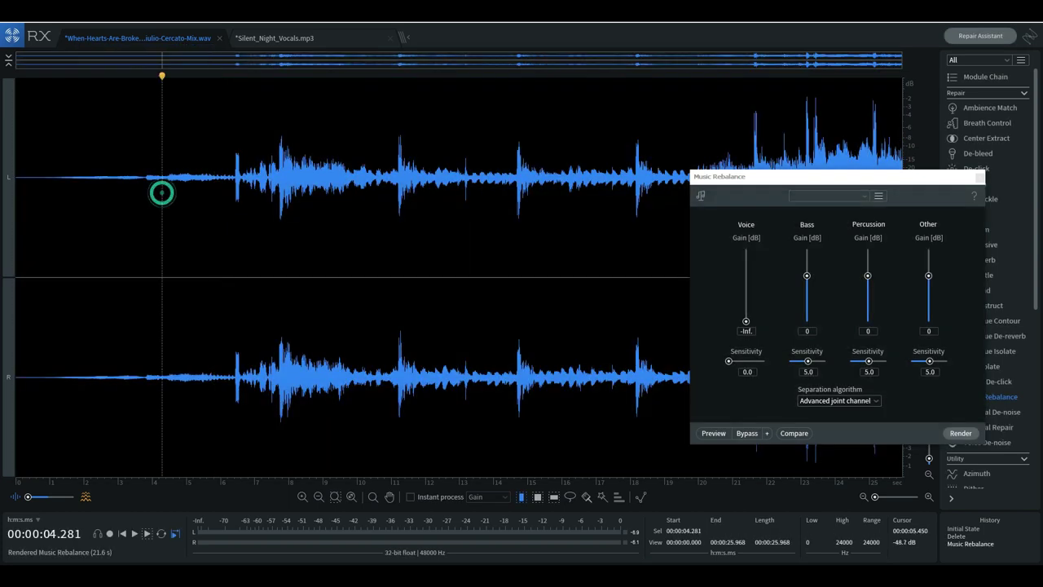
{"action": "left_click", "coordinate": [118, 200]}
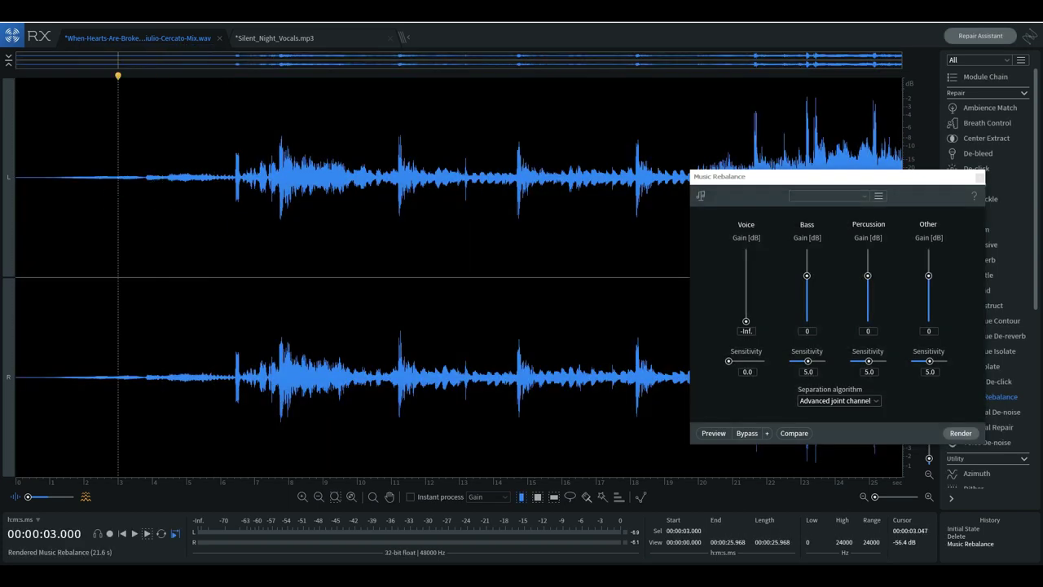
{"action": "key", "text": "space"}
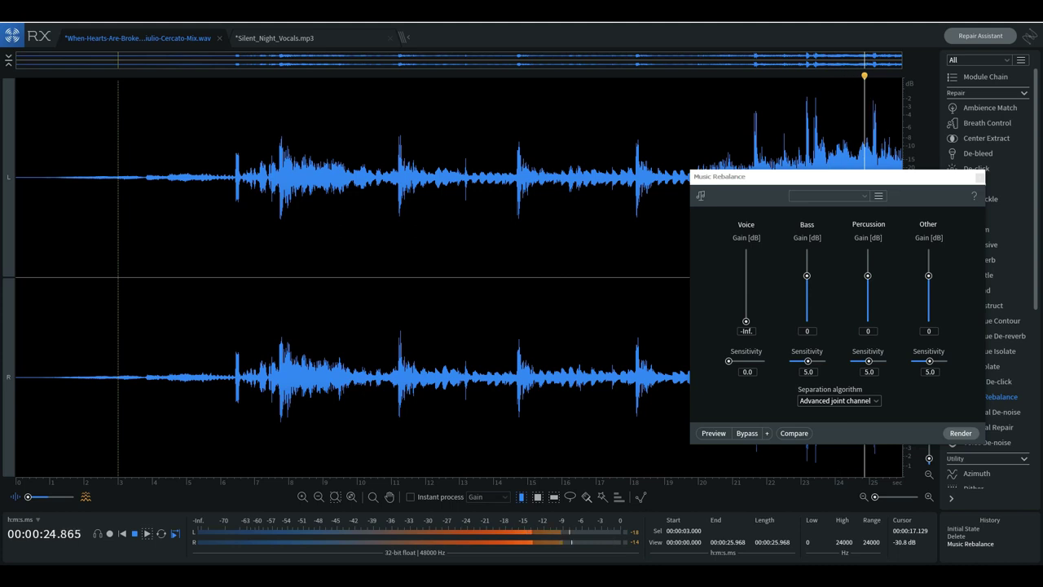
{"action": "key", "text": "space"}
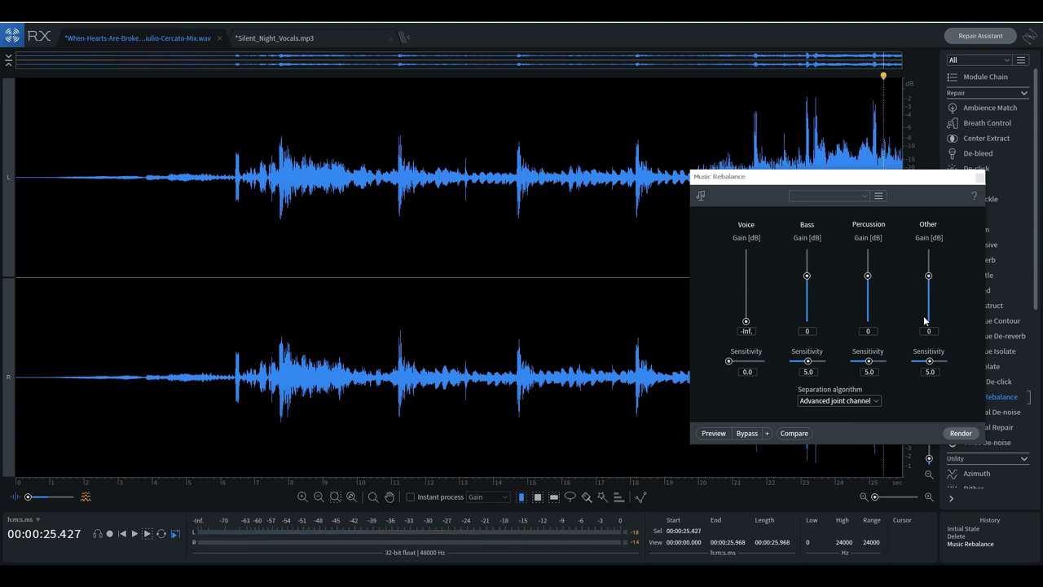
{"action": "left_click", "coordinate": [980, 179]}
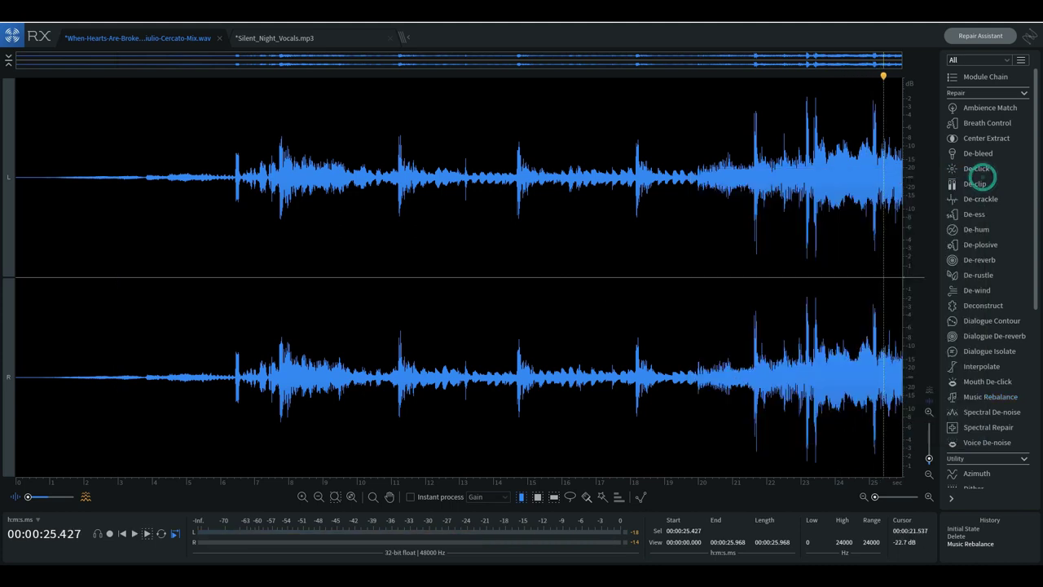
- Render Music Rebalance on Silent_Night_Vocals.mp3 with Voice gain at -Inf and the Bass, Percussion and Other gains at 0
{"action": "left_click", "coordinate": [269, 38]}
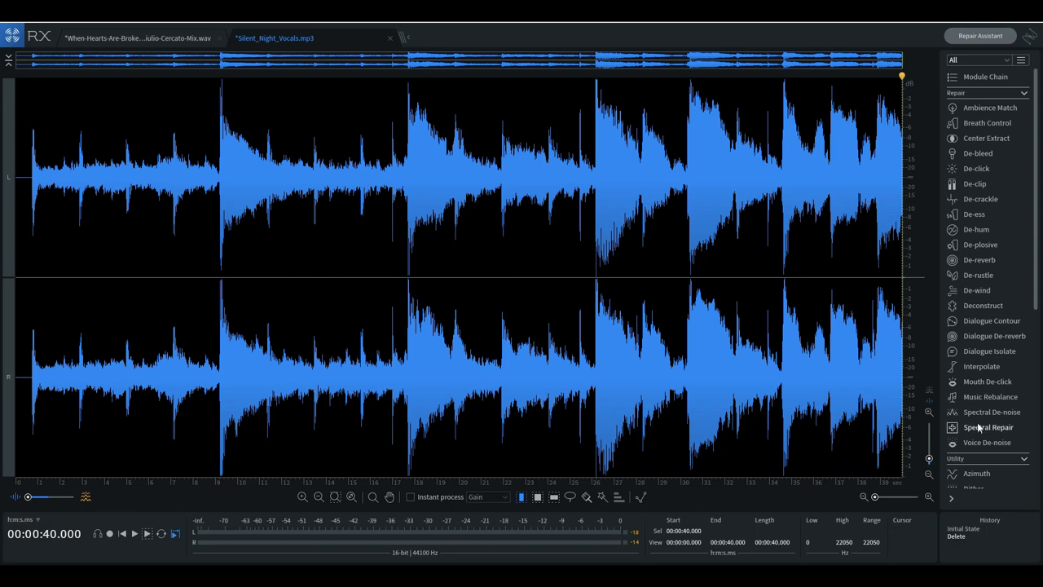
{"action": "left_click", "coordinate": [983, 397]}
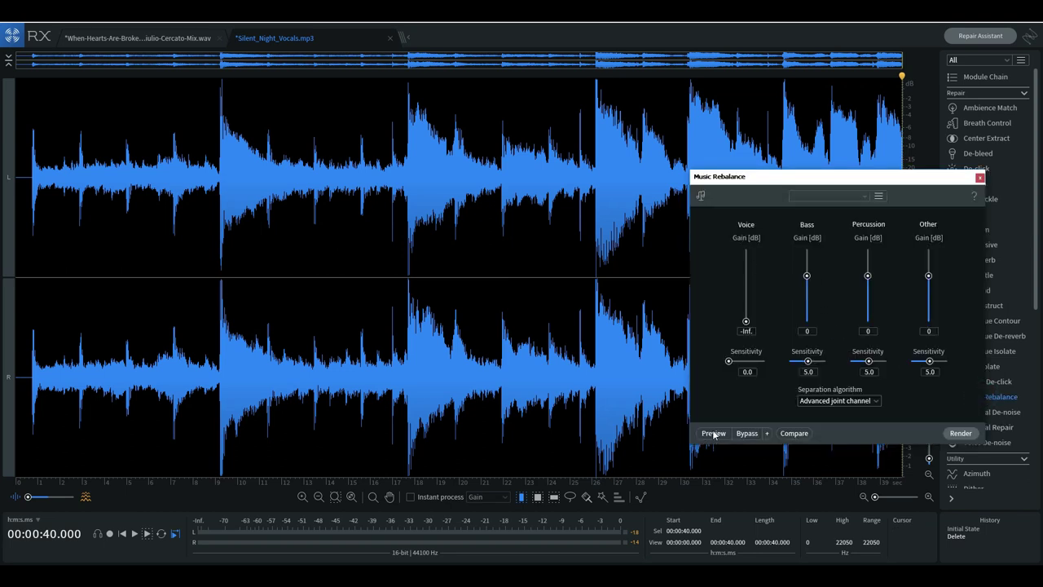
{"action": "left_click", "coordinate": [959, 433]}
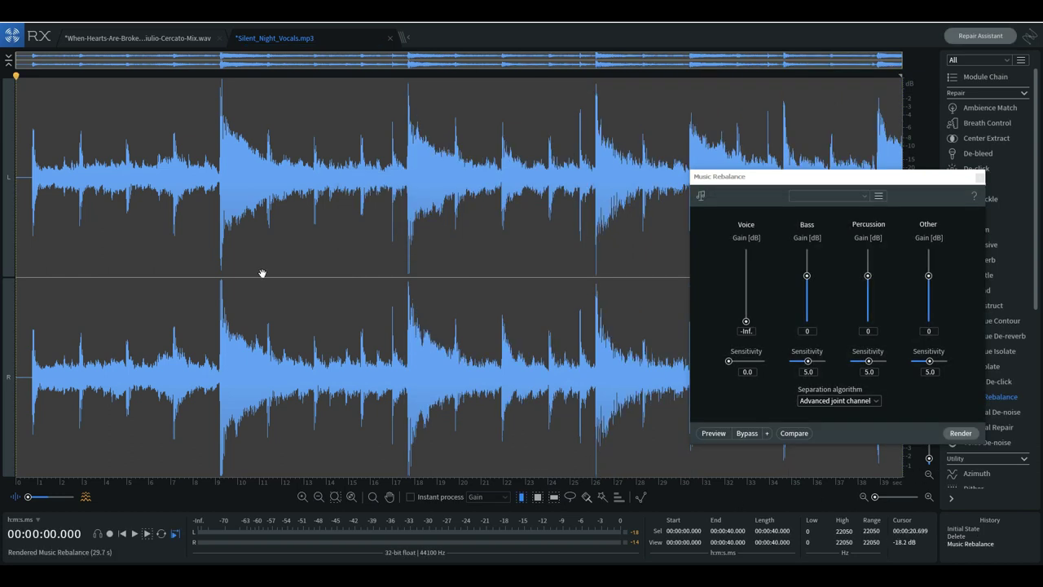
- Listen to the rendered Silent Night instrumental from about 3.3 seconds and close Music Rebalance
{"action": "left_click", "coordinate": [112, 203]}
{"action": "key", "text": "space"}
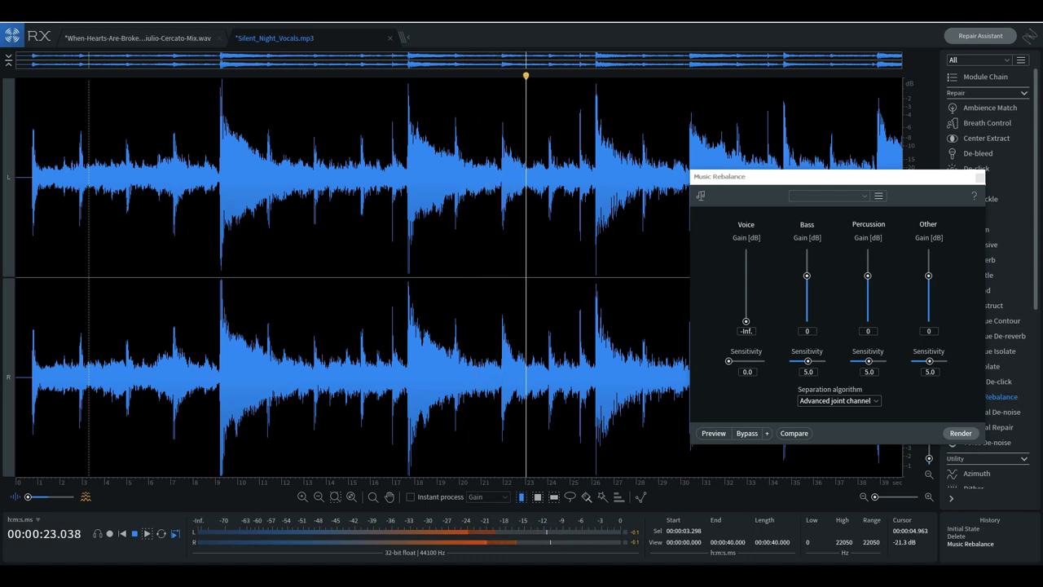
{"action": "left_click_drag", "start_coordinate": [722, 179], "coordinate": [634, 207]}
{"action": "left_click", "coordinate": [896, 209]}
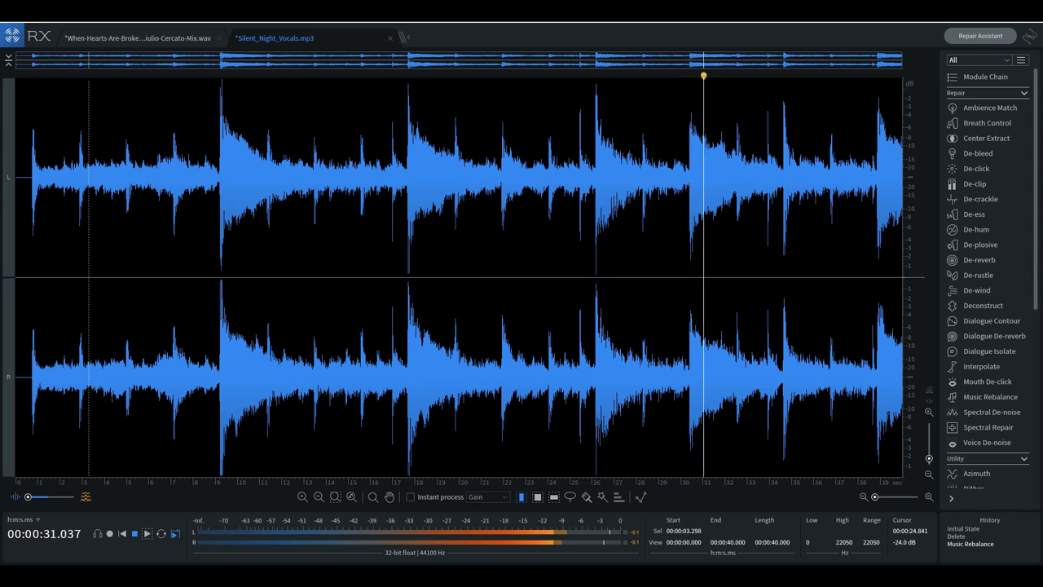
{"action": "key", "text": "space"}
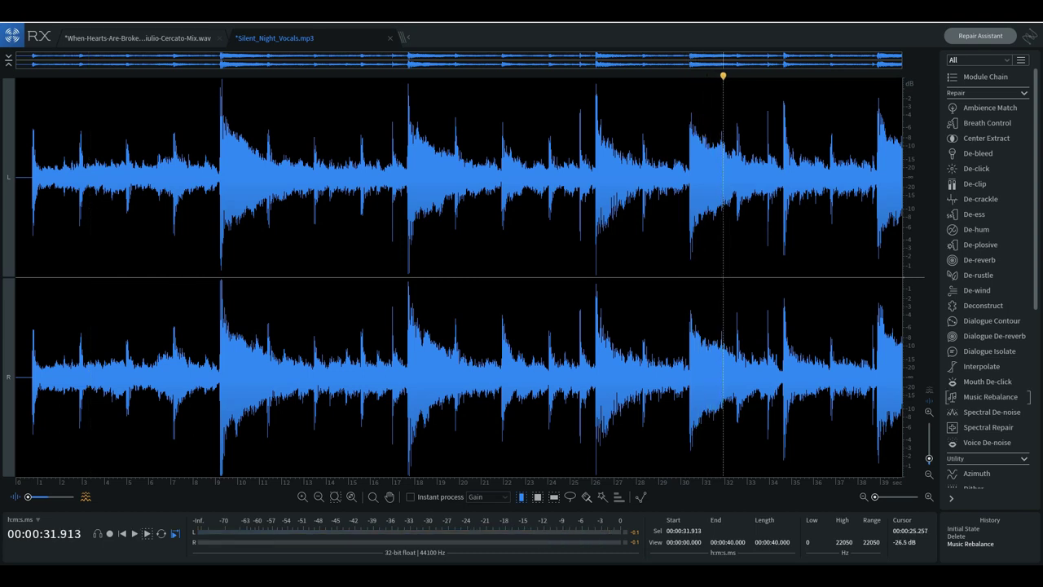
- Set the Silent Night track to export as a 24-bit WAV file with dither set to None (truncate)
{"action": "left_click", "coordinate": [7, 27]}
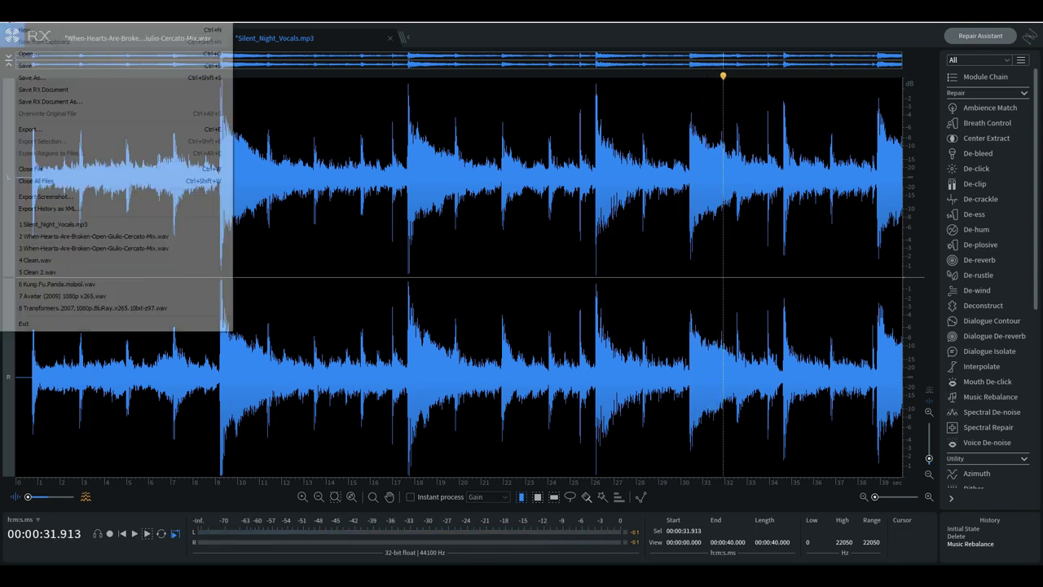
{"action": "left_click", "coordinate": [72, 135]}
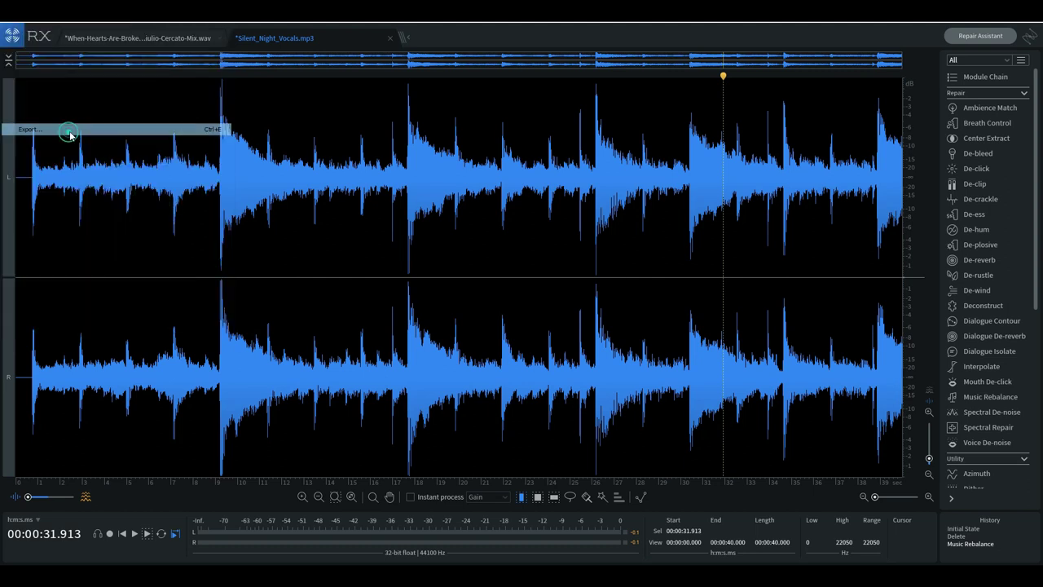
{"action": "left_click_drag", "start_coordinate": [500, 210], "coordinate": [508, 185]}
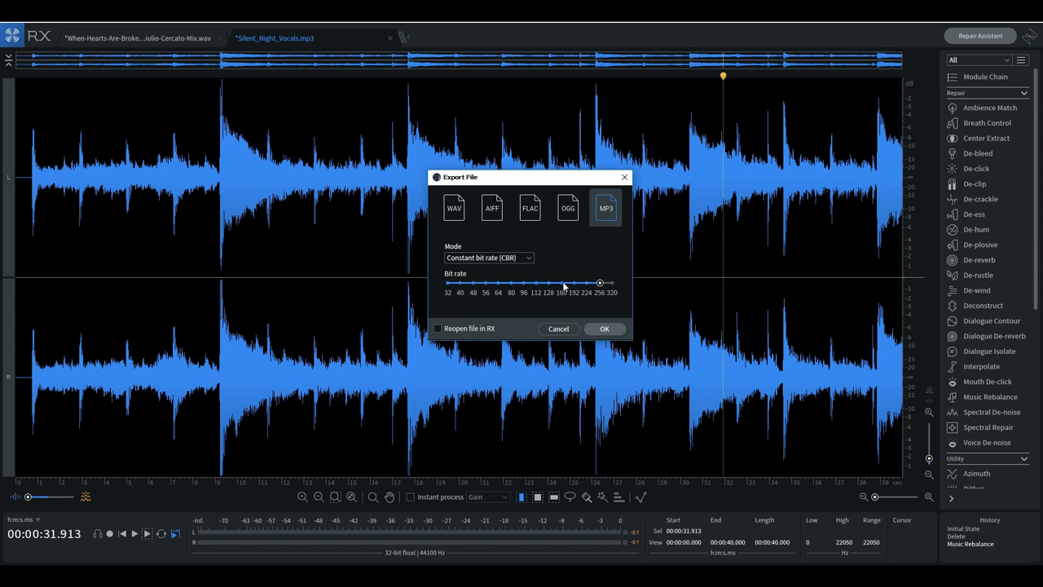
{"action": "left_click", "coordinate": [496, 259]}
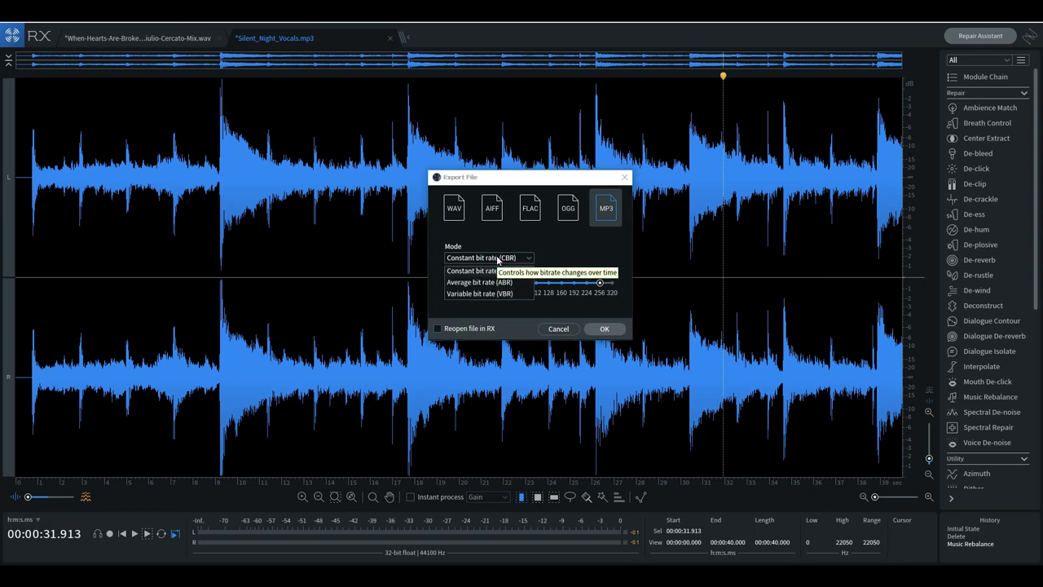
{"action": "left_click", "coordinate": [528, 258]}
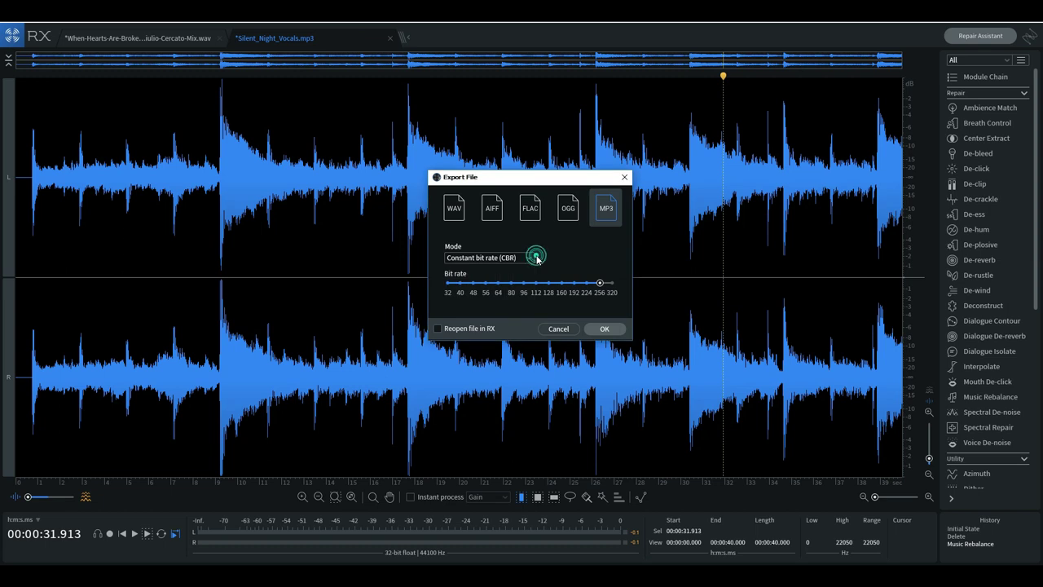
{"action": "left_click", "coordinate": [455, 209]}
{"action": "left_click", "coordinate": [486, 264]}
{"action": "left_click", "coordinate": [480, 282]}
{"action": "left_click", "coordinate": [558, 259]}
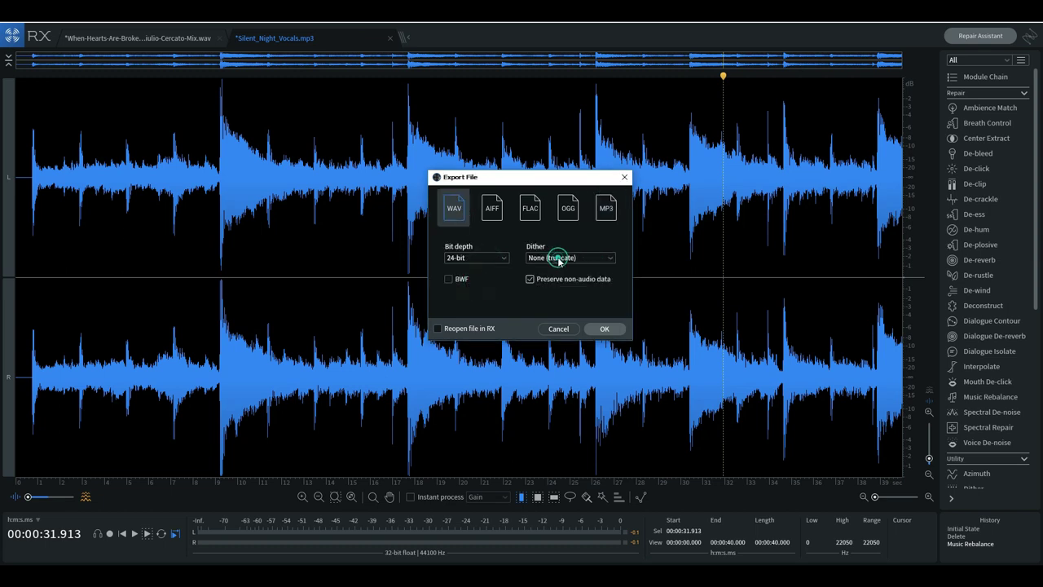
{"action": "left_click", "coordinate": [604, 329]}
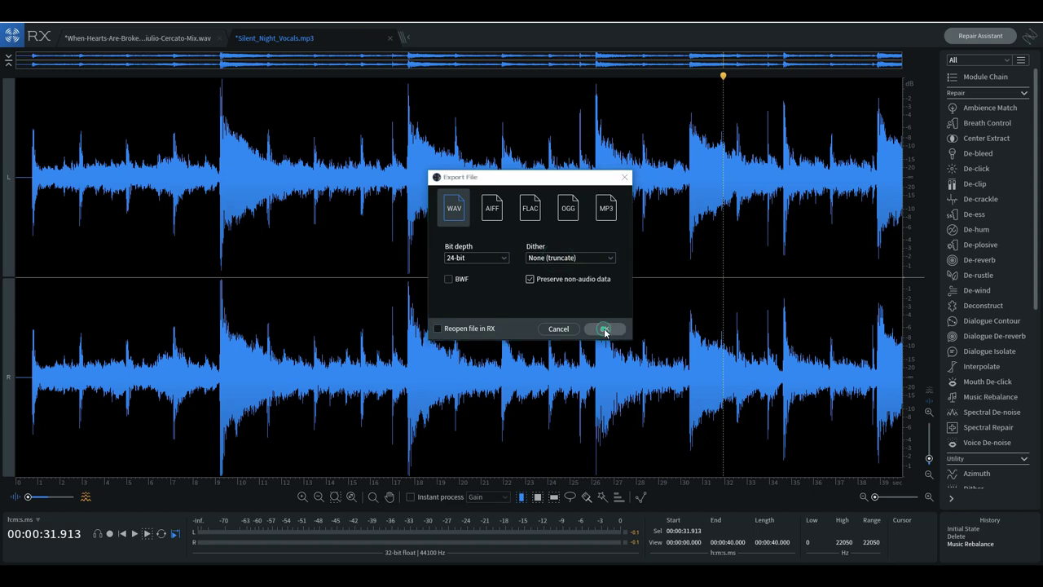
- Save the WAV export to the Desktop with "Vocals" removed from the file name
{"action": "left_click", "coordinate": [33, 119]}
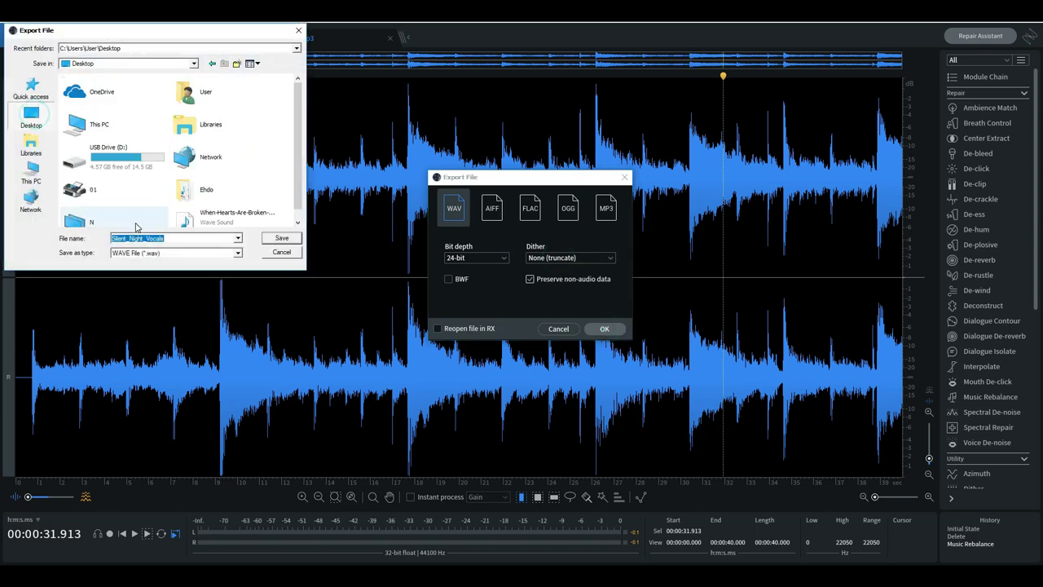
{"action": "left_click", "coordinate": [178, 239]}
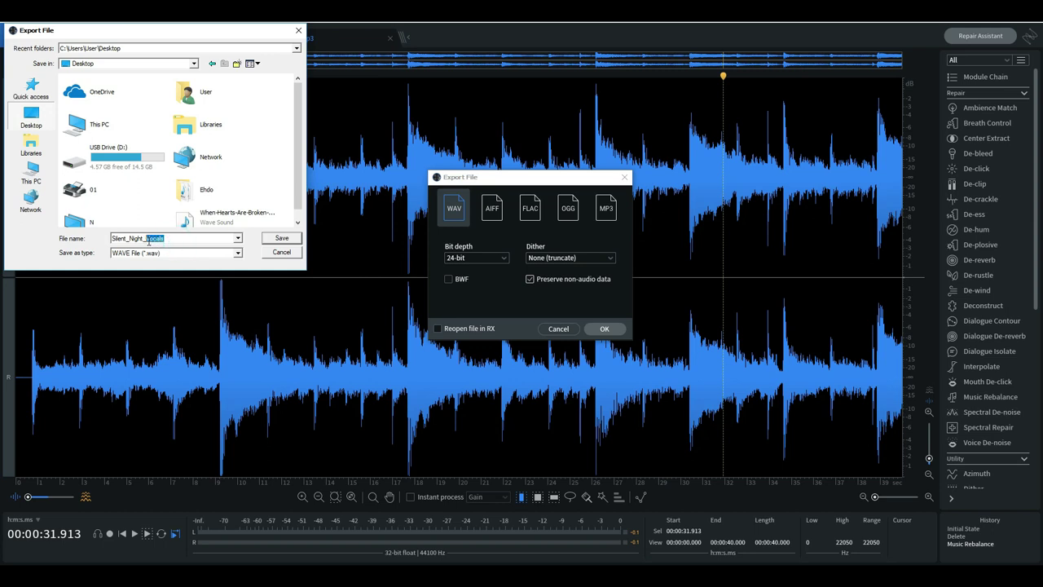
{"action": "key", "text": "BackSpace"}
{"action": "left_click", "coordinate": [284, 238]}
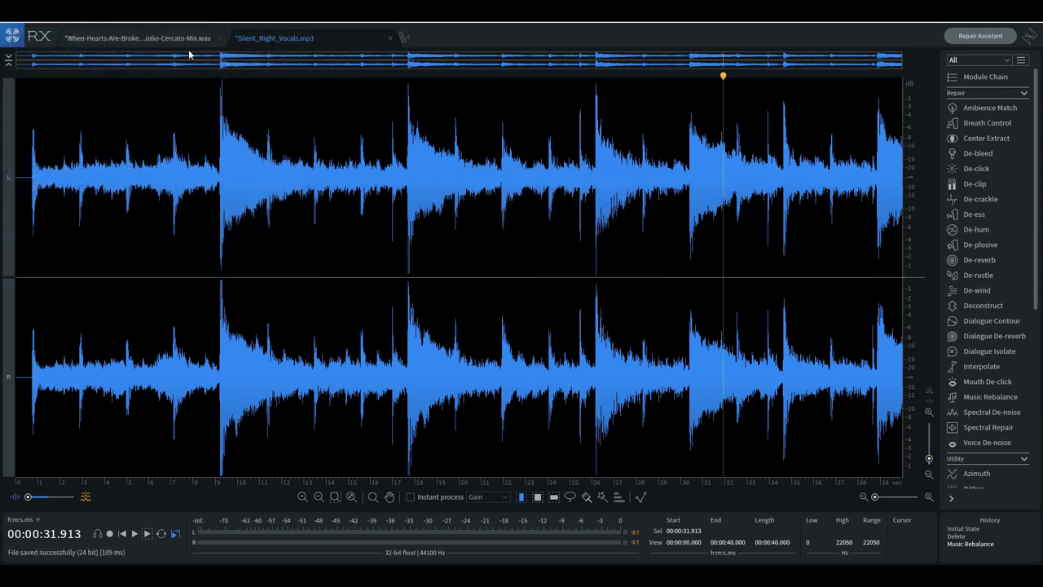
- Switch to the When-Hearts-Are-Broken track and listen to its rebalanced audio from about 18 seconds
{"action": "left_click", "coordinate": [154, 38]}
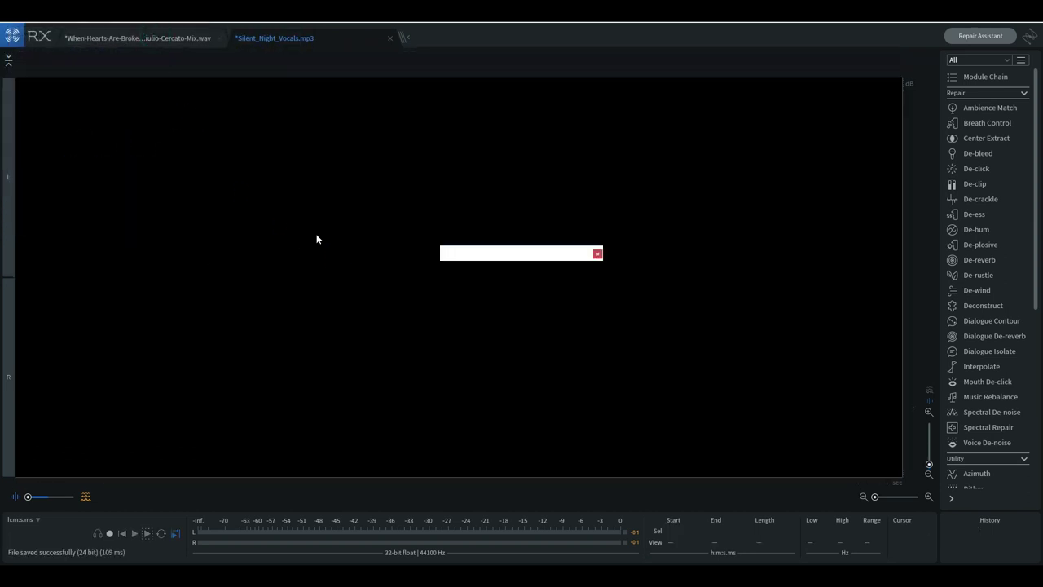
{"action": "left_click", "coordinate": [236, 191]}
{"action": "left_click", "coordinate": [634, 189]}
{"action": "key", "text": "space"}
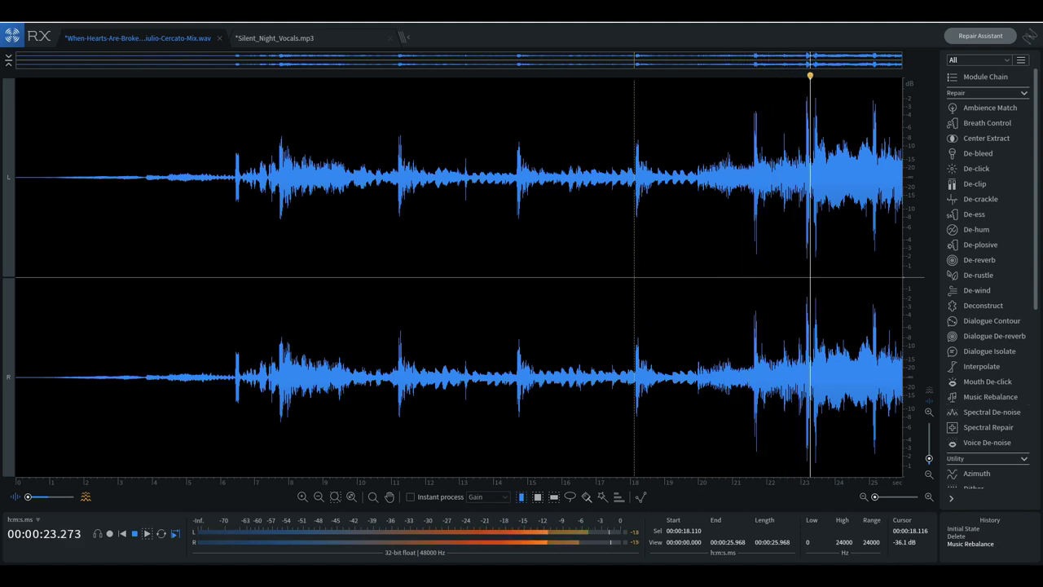
{"action": "key", "text": "space"}
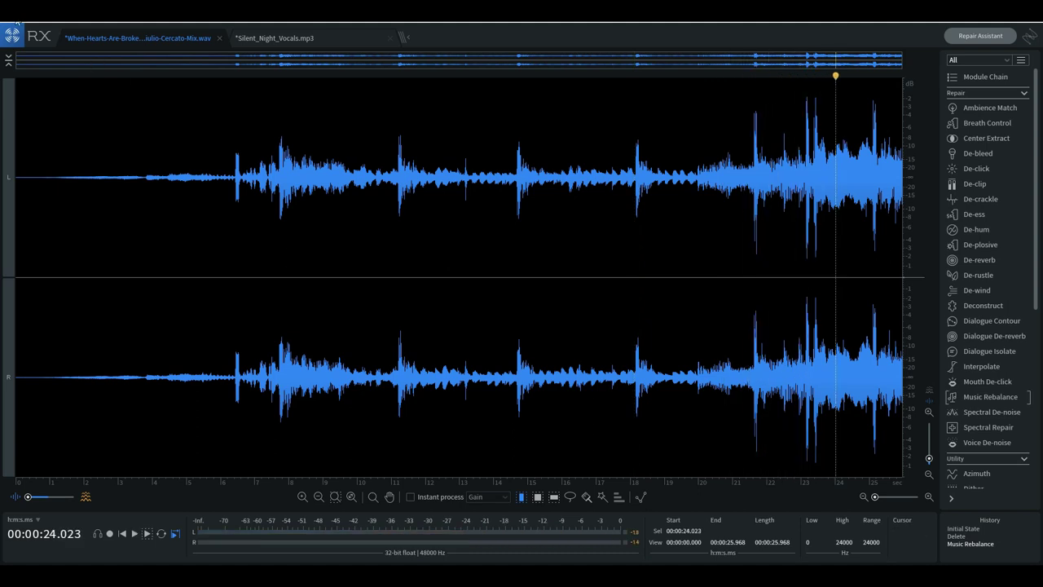
- Export the When-Hearts track to the Desktop as a 24-bit WAV with dither None (truncate), named When-Hearts-Are-Broken-kk
{"action": "left_click", "coordinate": [7, 24]}
{"action": "left_click", "coordinate": [64, 130]}
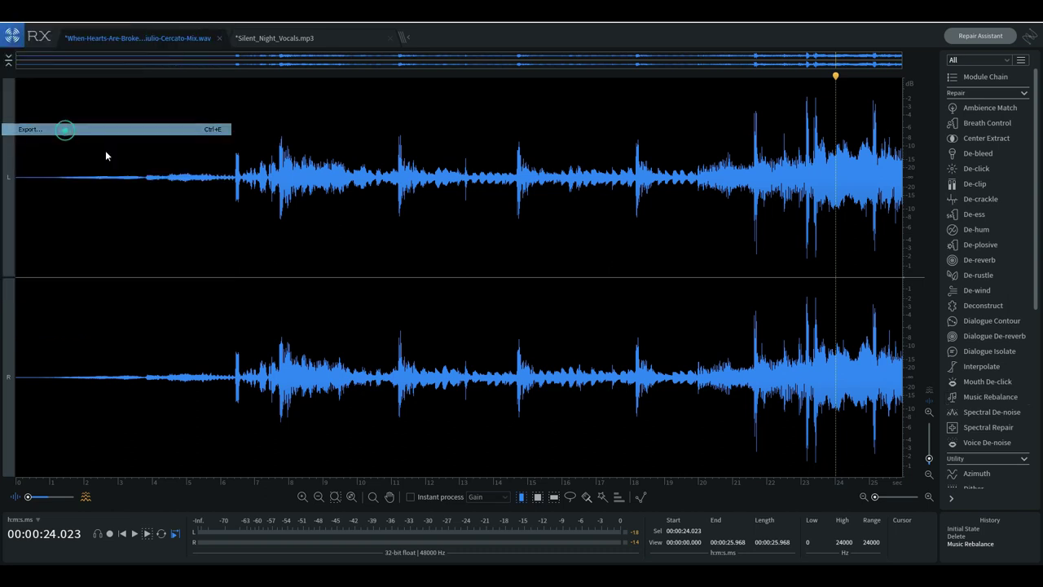
{"action": "left_click", "coordinate": [596, 354]}
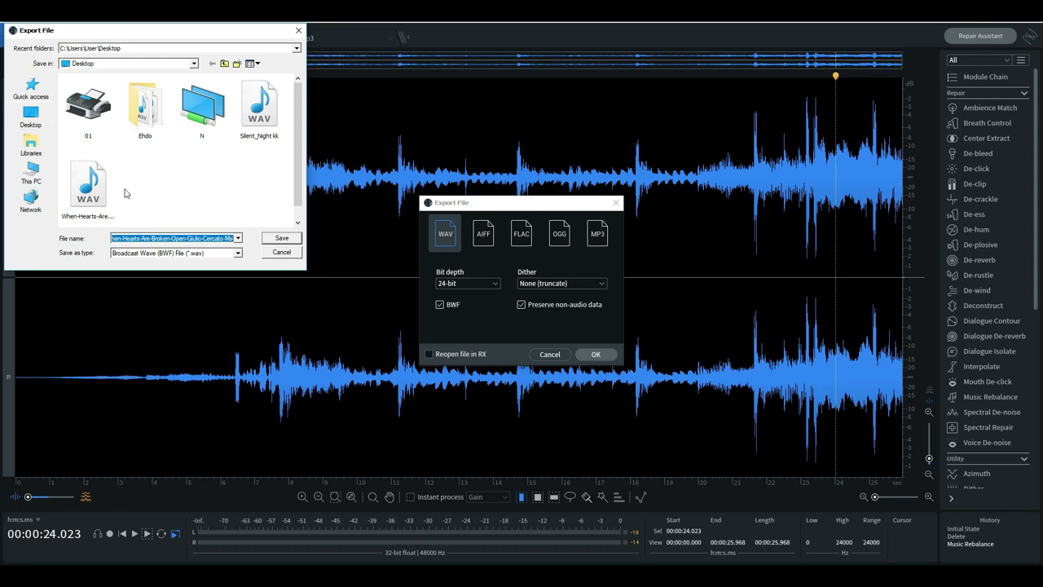
{"action": "double_click", "coordinate": [219, 237]}
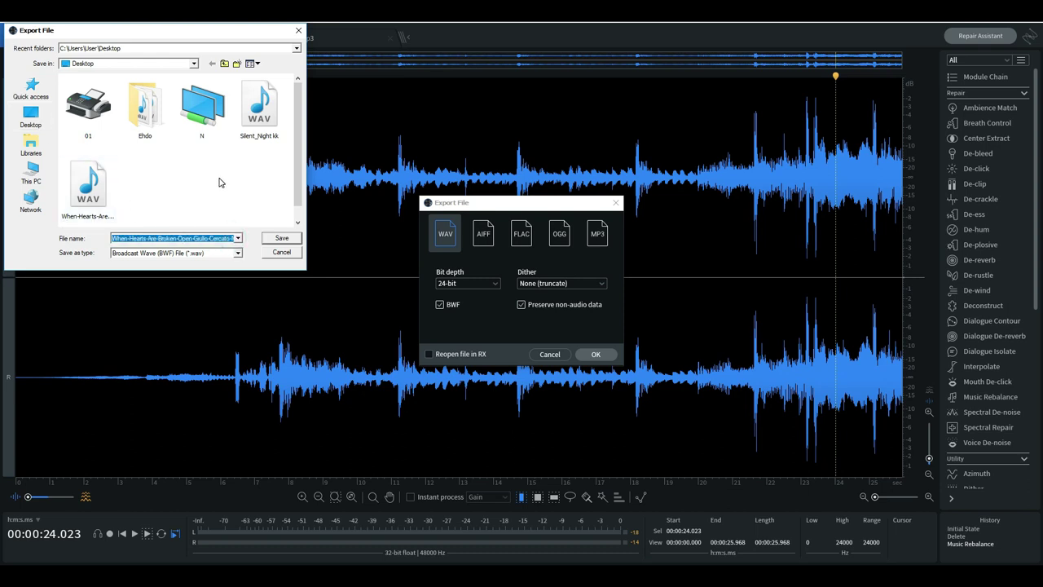
{"action": "left_click", "coordinate": [82, 194]}
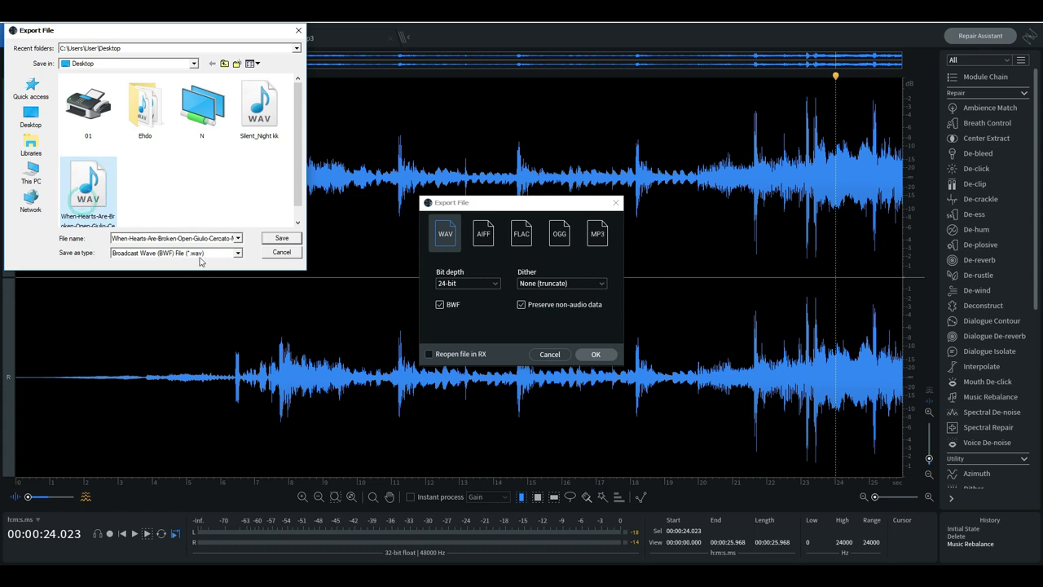
{"action": "double_click", "coordinate": [163, 238]}
{"action": "left_click_drag", "start_coordinate": [175, 239], "coordinate": [318, 235]}
{"action": "key", "text": "BackSpace"}
{"action": "type", "text": "kk"}
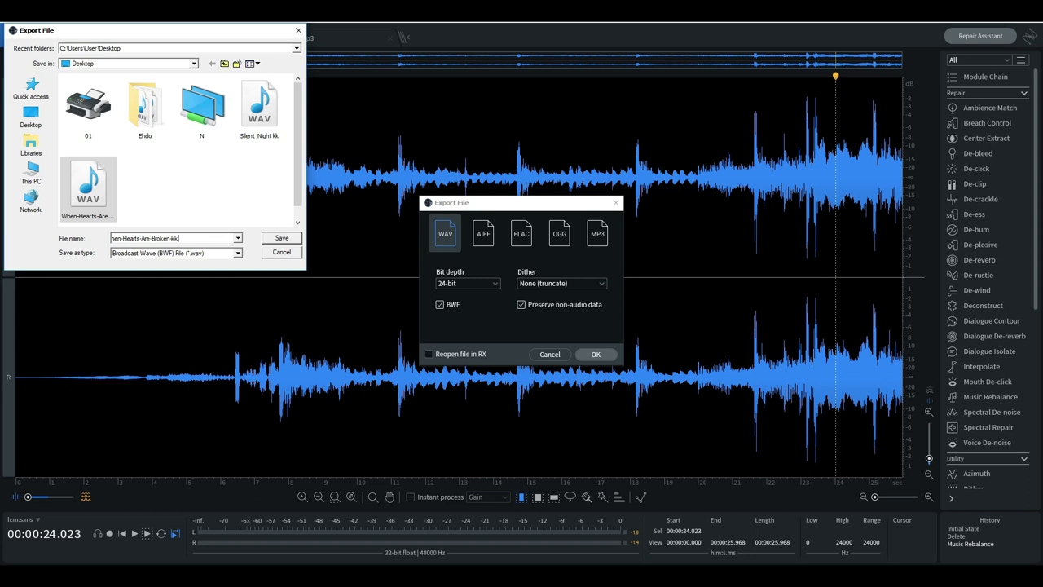
{"action": "left_click", "coordinate": [289, 237]}
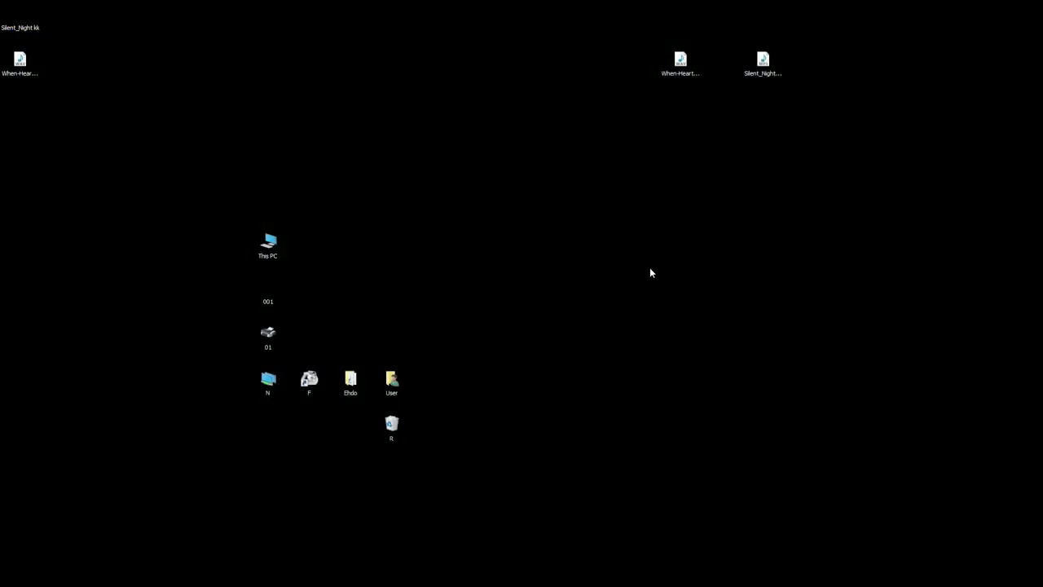
- Play the exported When-Hearts-Are-Broken-kk file from the desktop in the media player, skip ahead to about 12 seconds, and close it
{"action": "double_click", "coordinate": [27, 72]}
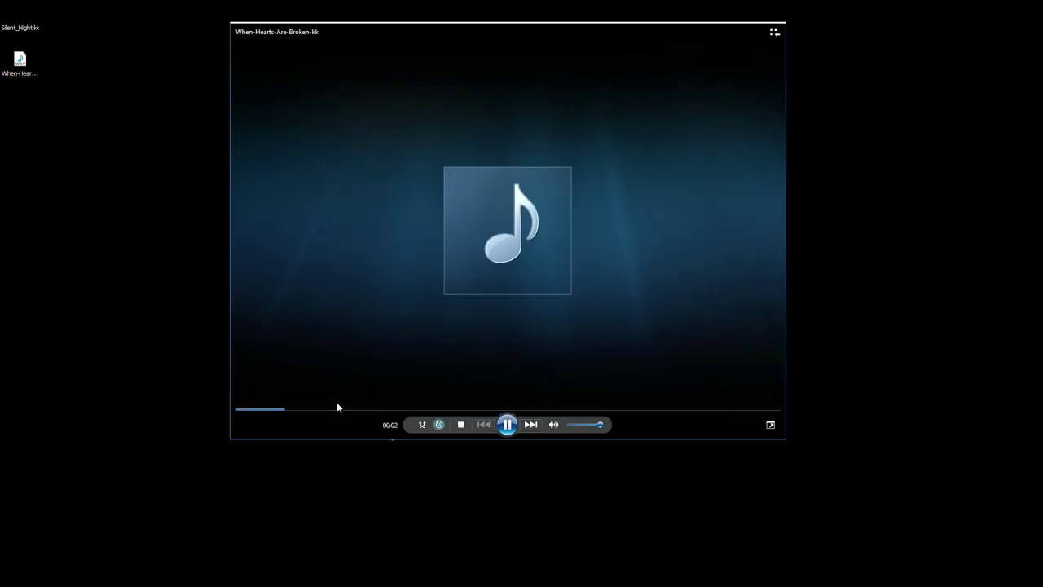
{"action": "left_click", "coordinate": [597, 424]}
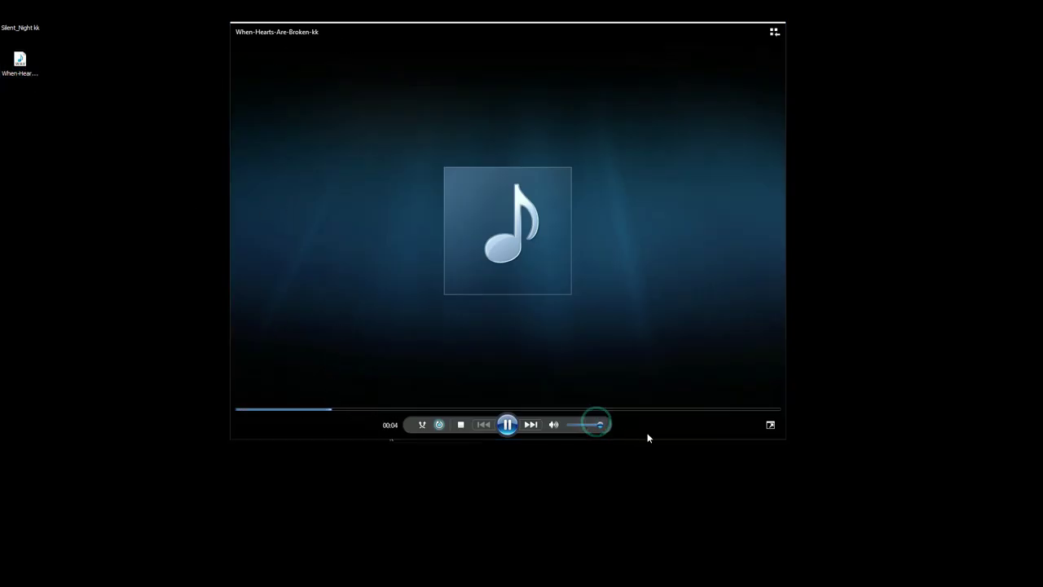
{"action": "left_click_drag", "start_coordinate": [424, 409], "coordinate": [490, 408]}
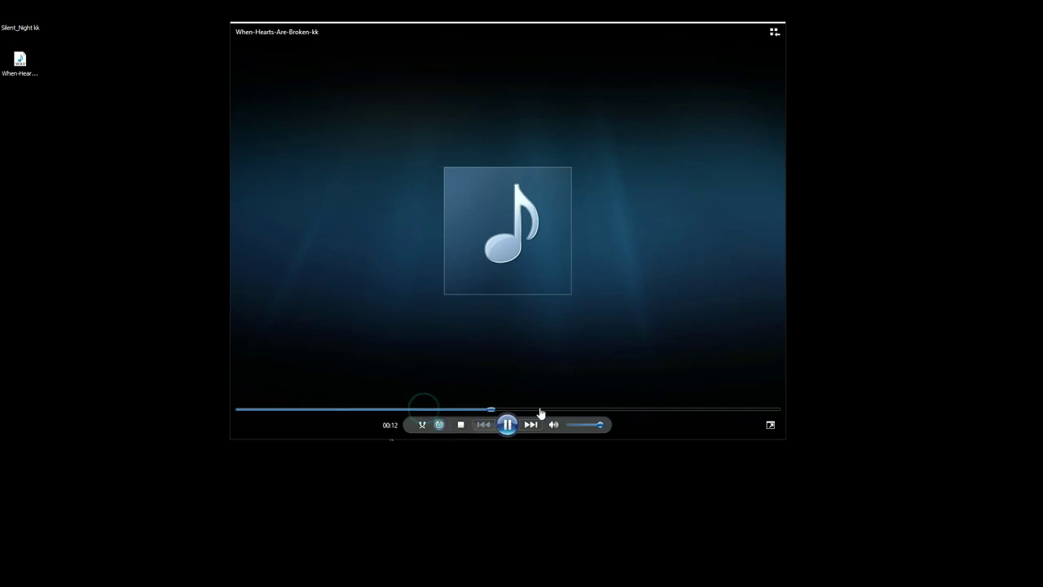
{"action": "left_click", "coordinate": [787, 30]}
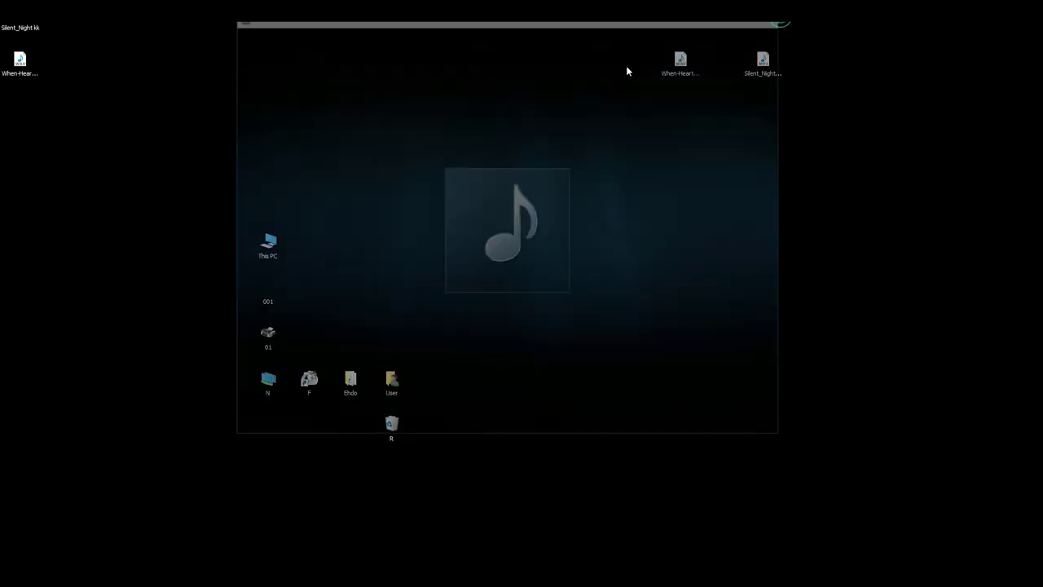
- Compare the original When-Hearts mix with the exported When-Hearts-Are-Broken-kk file by playing later passages of each, and close the player
{"action": "double_click", "coordinate": [684, 65]}
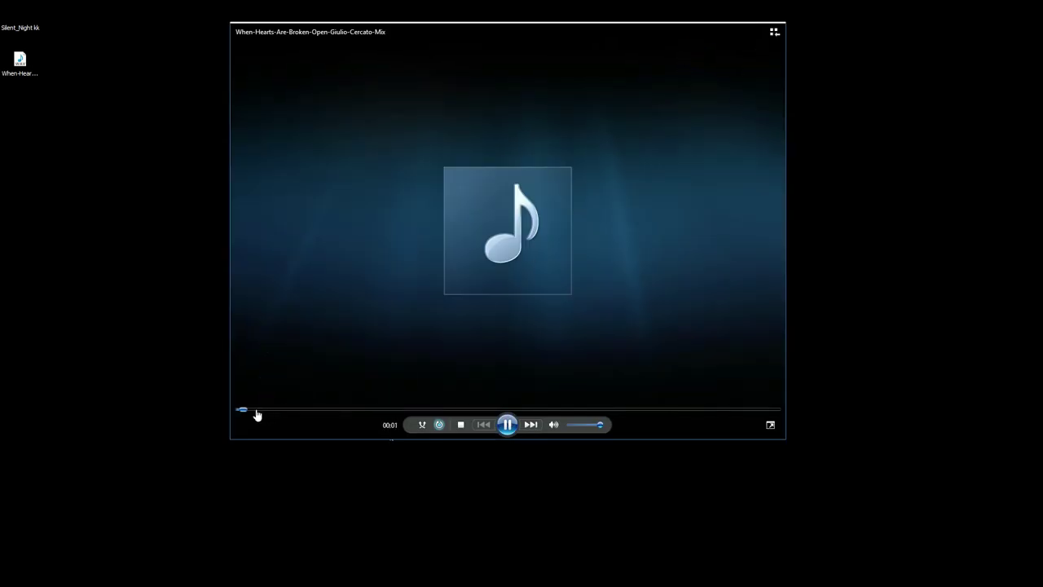
{"action": "left_click", "coordinate": [255, 409]}
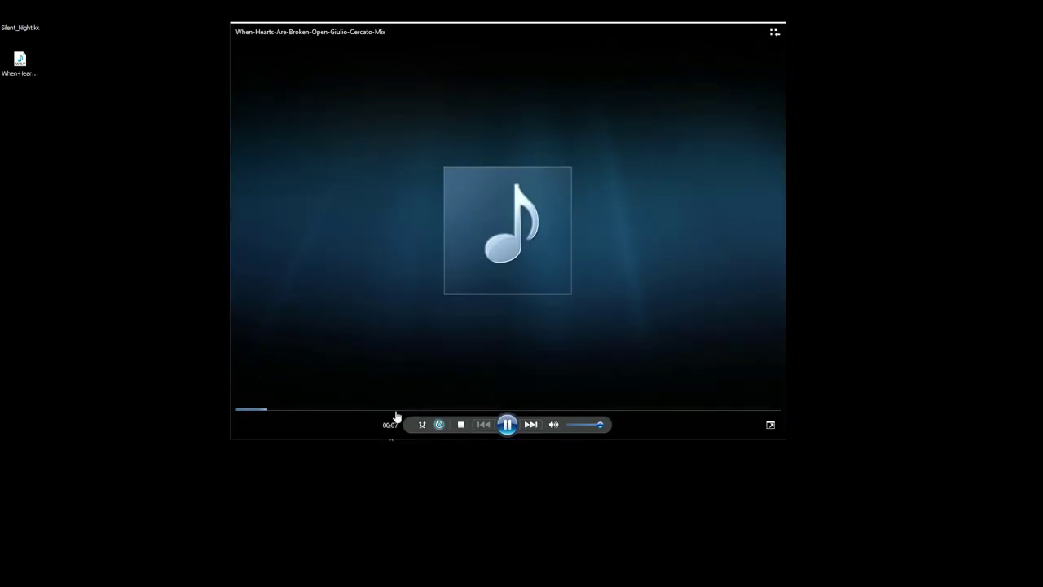
{"action": "left_click", "coordinate": [286, 410]}
{"action": "left_click", "coordinate": [307, 410]}
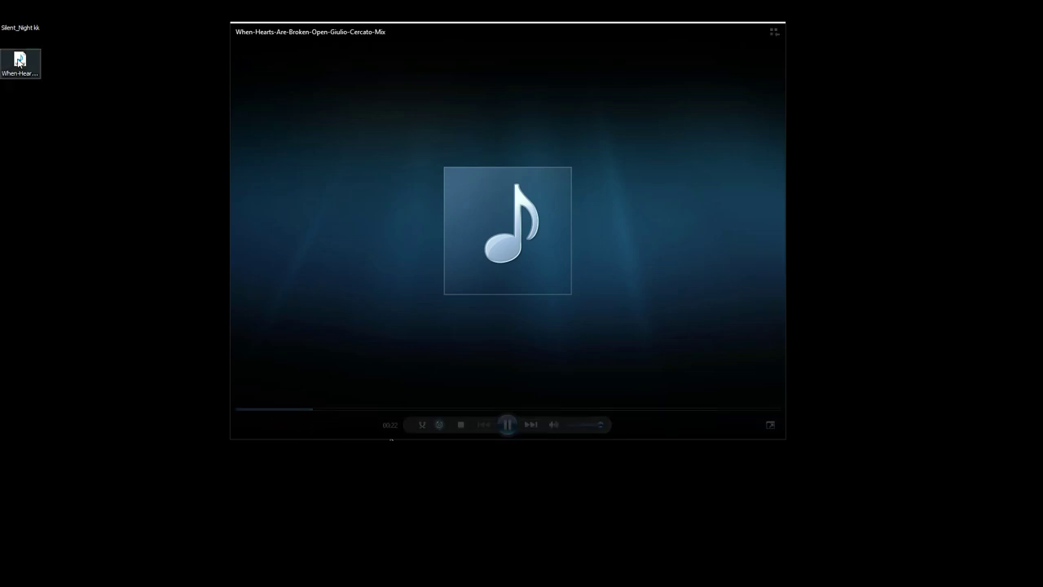
{"action": "left_click", "coordinate": [610, 410]}
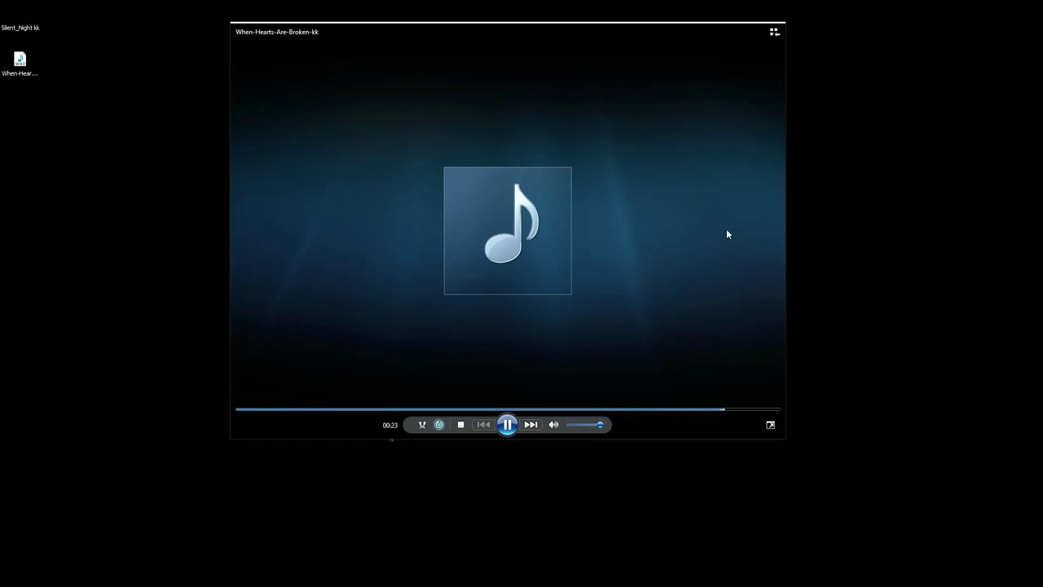
{"action": "left_click", "coordinate": [778, 23]}
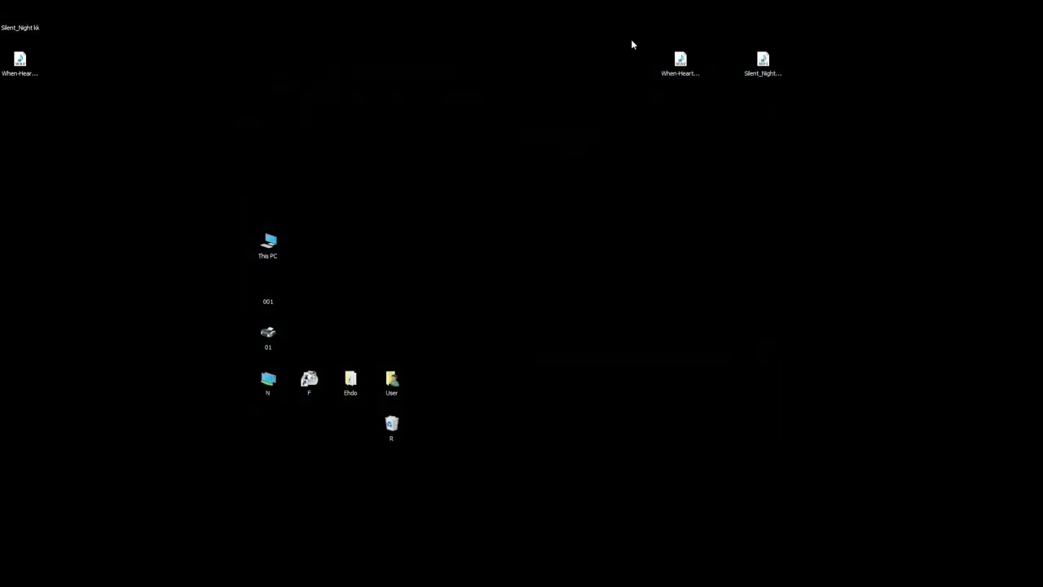
- Play the original Silent Night vocal file from the desktop, skip ahead in it, and close the player
{"action": "double_click", "coordinate": [751, 64]}
{"action": "left_click", "coordinate": [307, 410]}
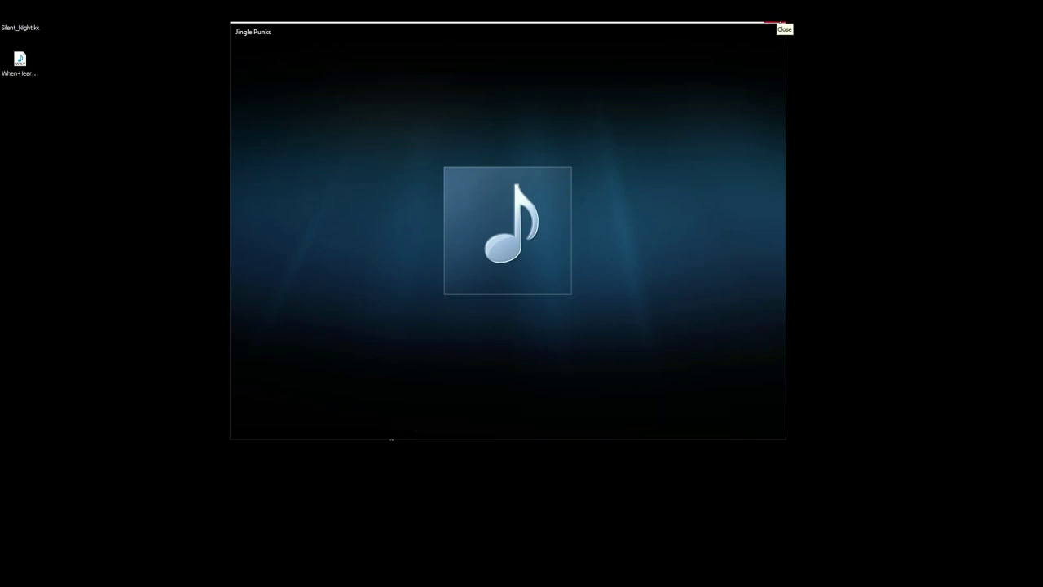
{"action": "left_click", "coordinate": [776, 23]}
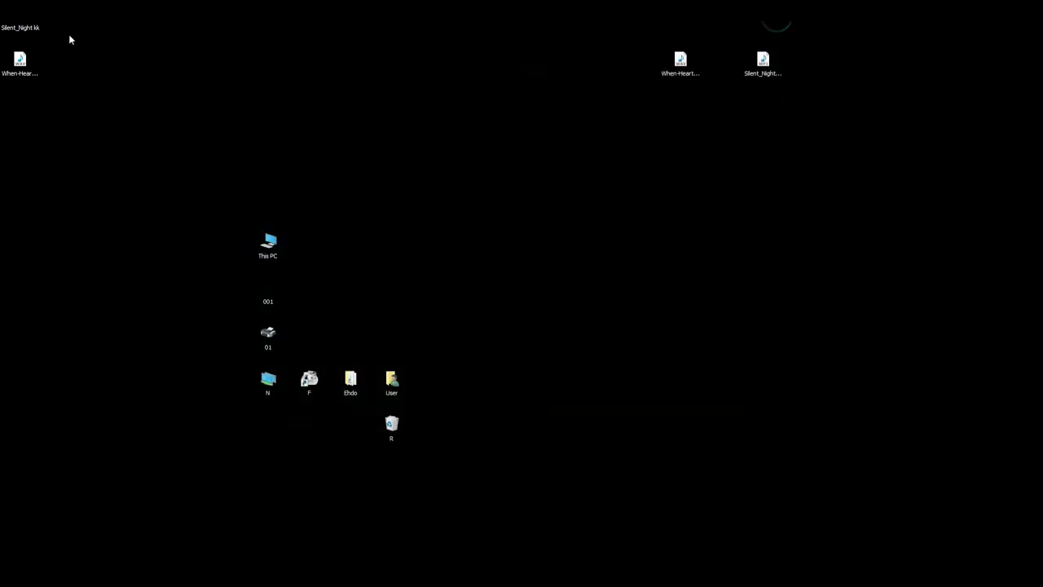
- Play the exported Silent_Night kk instrumental from the desktop, skip ahead to check for vocals, and close the player
{"action": "double_click", "coordinate": [20, 27]}
{"action": "left_click", "coordinate": [349, 410]}
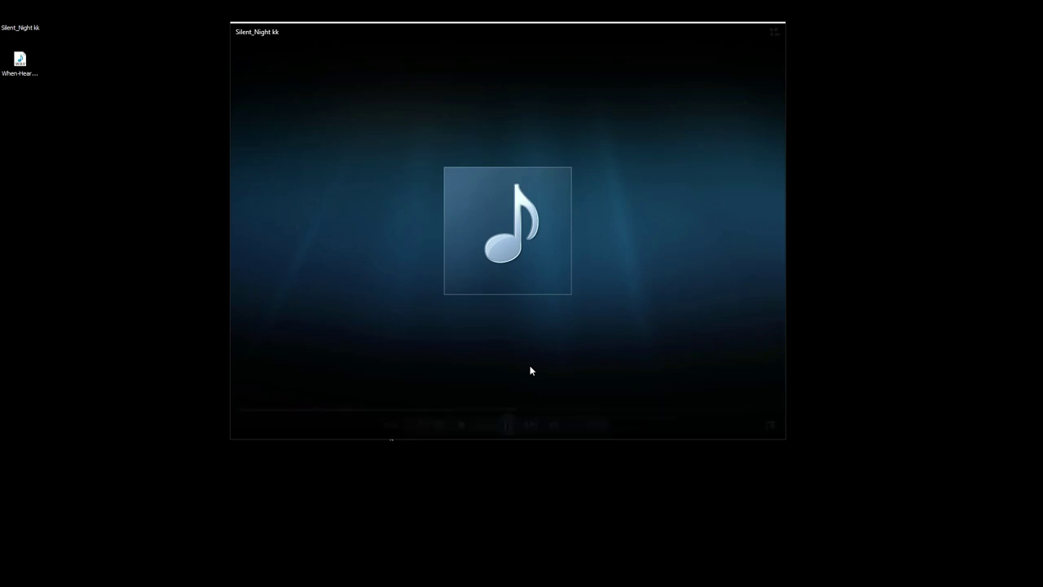
{"action": "mouse_move", "coordinate": [530, 370]}
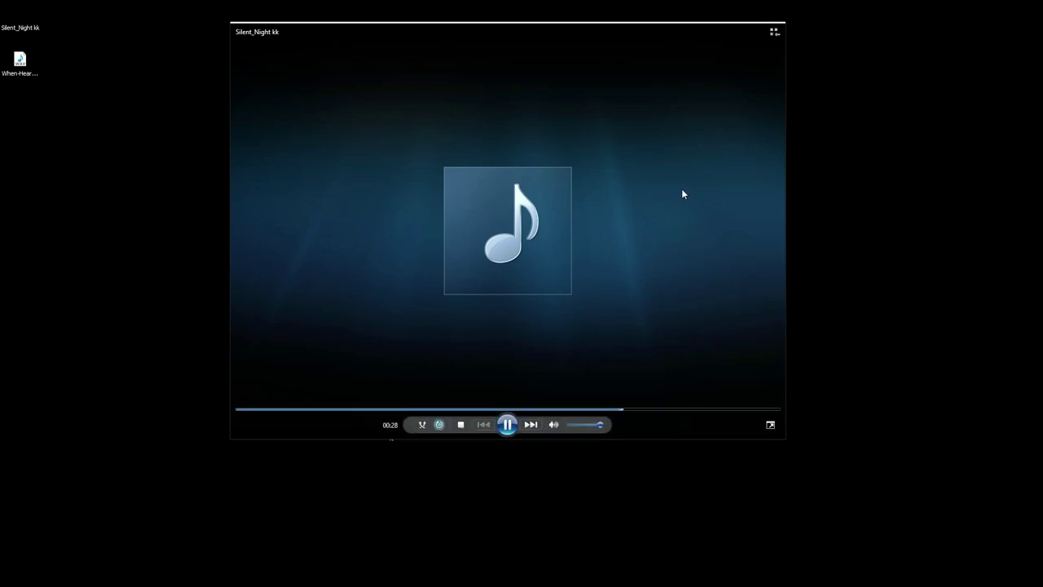
{"action": "left_click", "coordinate": [771, 25]}
{"action": "left_click", "coordinate": [596, 272]}
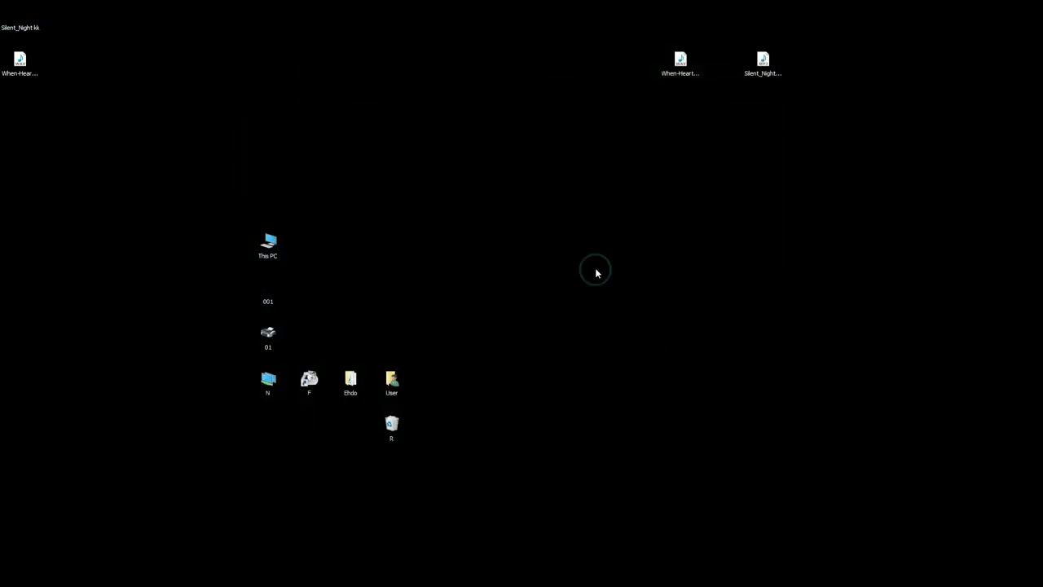